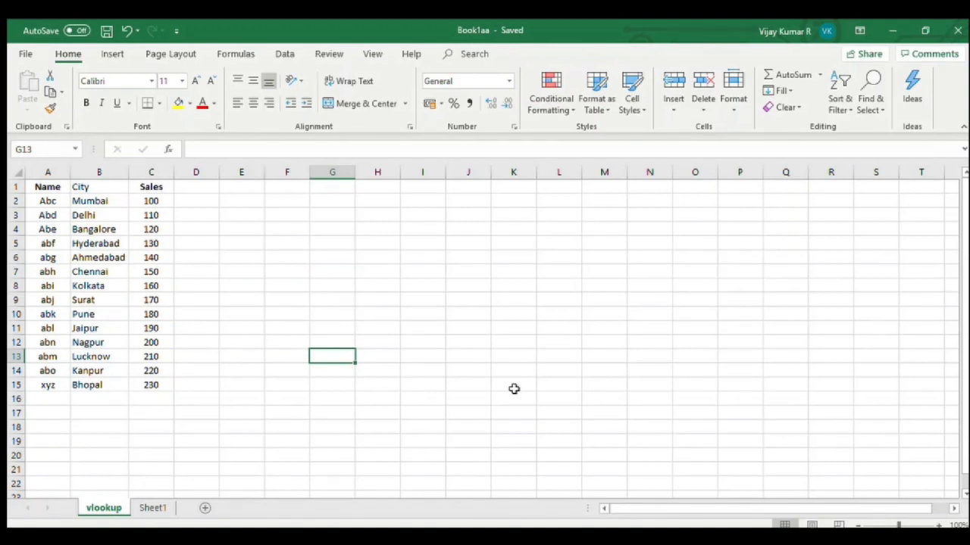
Step: Make the header row A1:C1 of the source table bold and centred
{"action": "left_click", "coordinate": [90, 188]}
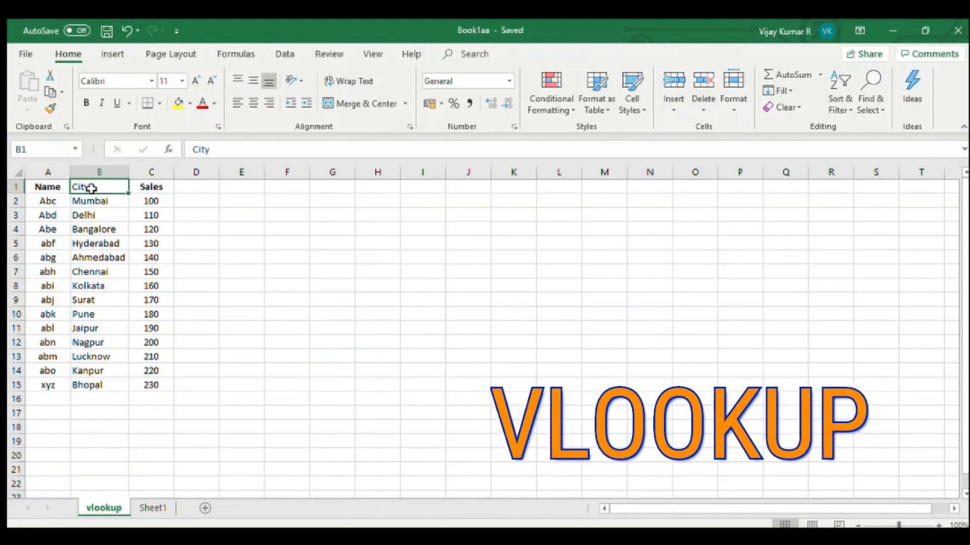
{"action": "left_click_drag", "start_coordinate": [48, 186], "coordinate": [134, 186]}
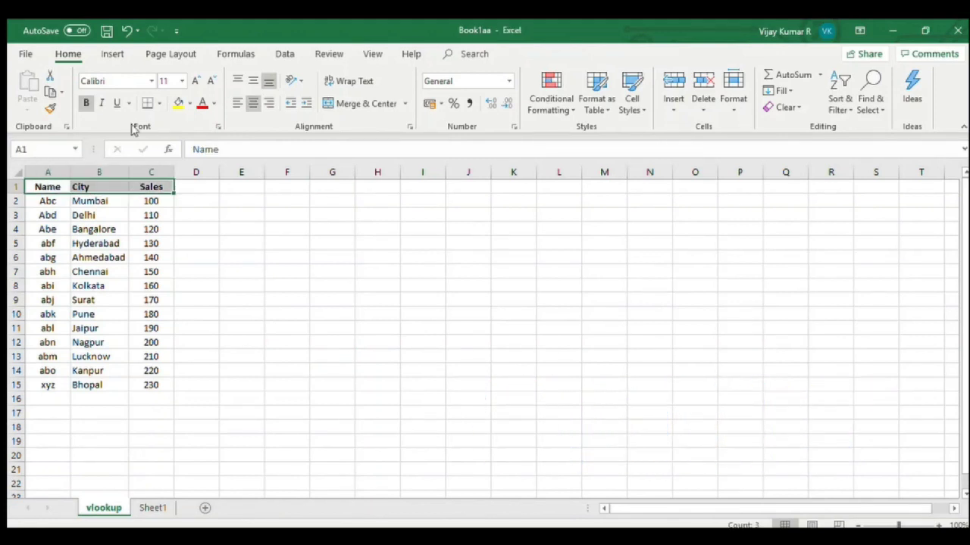
{"action": "left_click", "coordinate": [248, 98]}
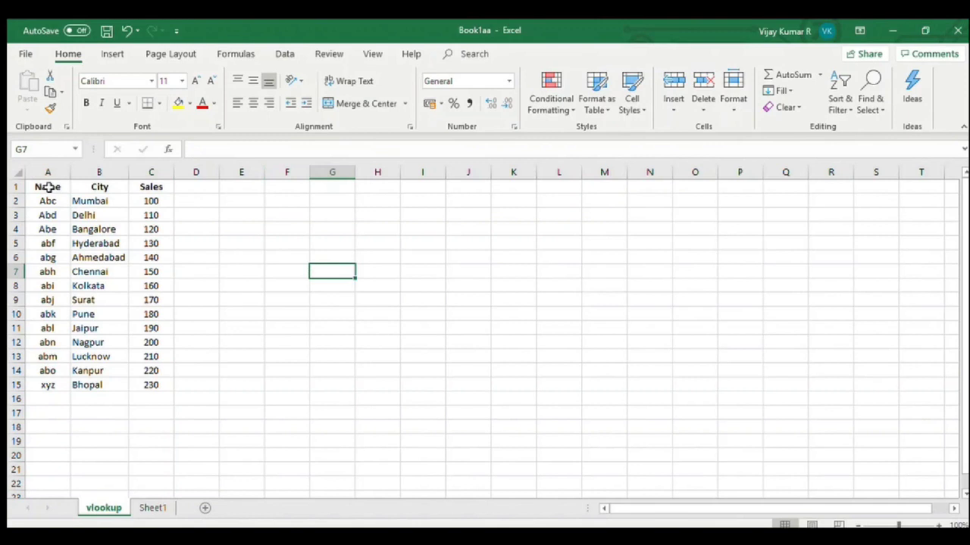
Step: Examine the source table's Name, City and Sales headers and the data in rows 2 to 15
{"action": "left_click", "coordinate": [47, 187]}
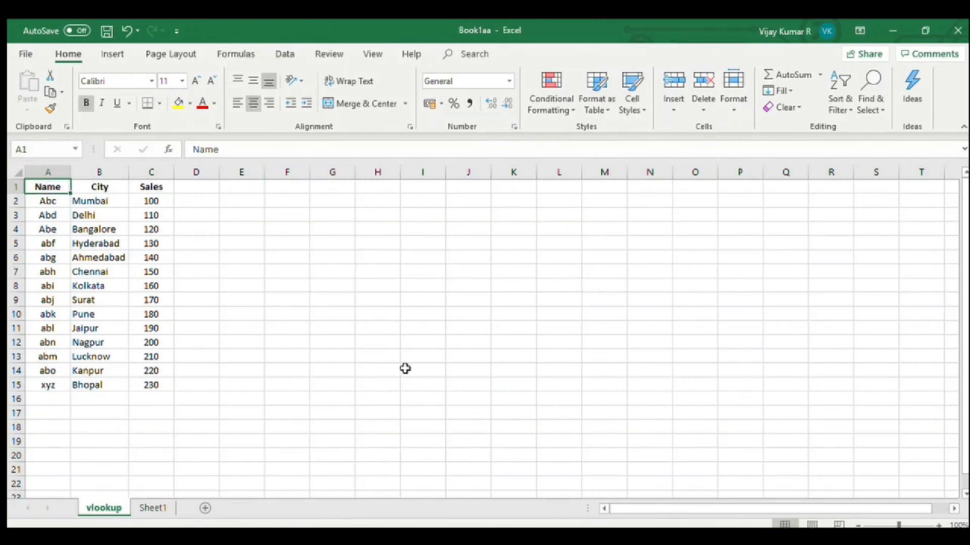
{"action": "key", "text": "Right"}
{"action": "left_click_drag", "start_coordinate": [50, 200], "coordinate": [65, 379]}
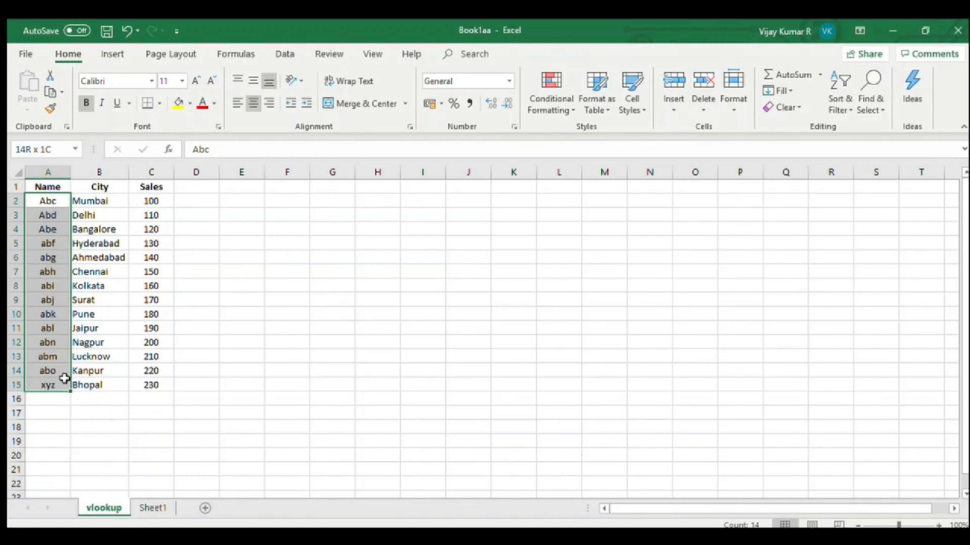
{"action": "left_click_drag", "start_coordinate": [85, 200], "coordinate": [103, 385]}
{"action": "left_click_drag", "start_coordinate": [153, 200], "coordinate": [156, 381]}
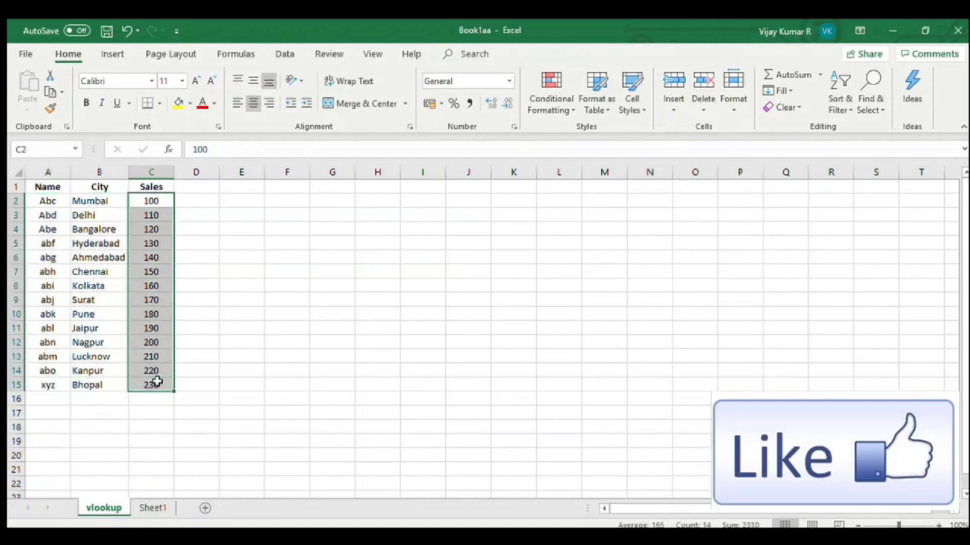
{"action": "left_click", "coordinate": [261, 291]}
{"action": "left_click_drag", "start_coordinate": [58, 188], "coordinate": [133, 183]}
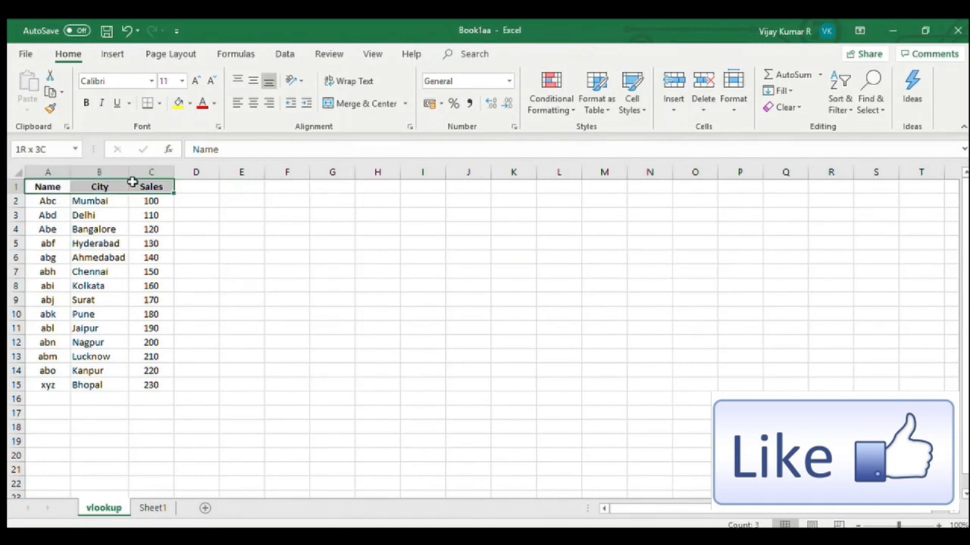
Step: Enter the headers Name, City and Sales in cells G1, H1 and I1
{"action": "left_click", "coordinate": [297, 200]}
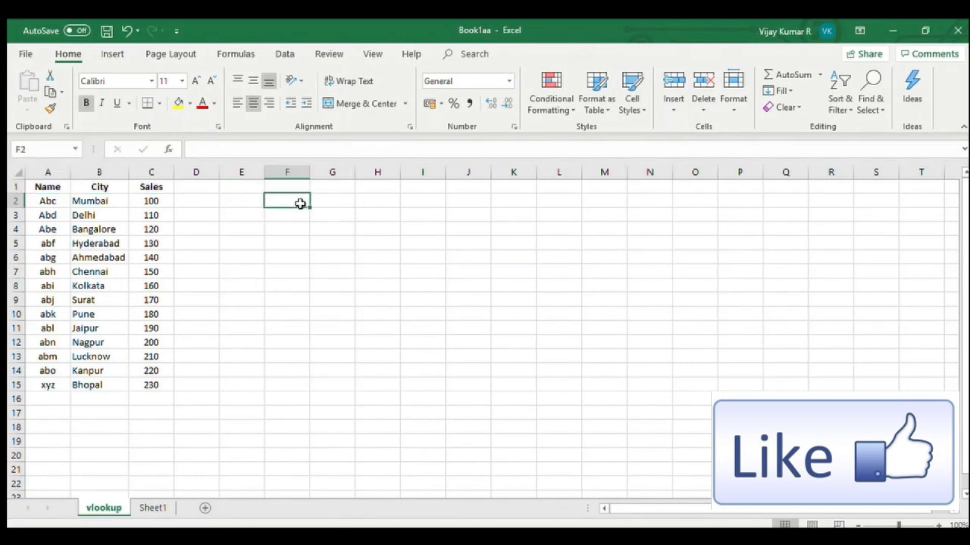
{"action": "left_click", "coordinate": [338, 182]}
{"action": "type", "text": "Name"}
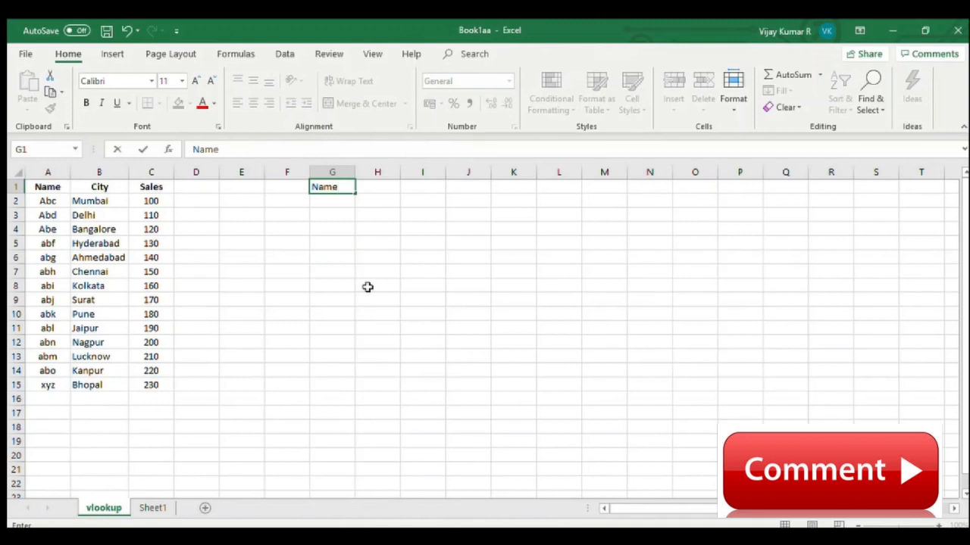
{"action": "key", "text": "Tab"}
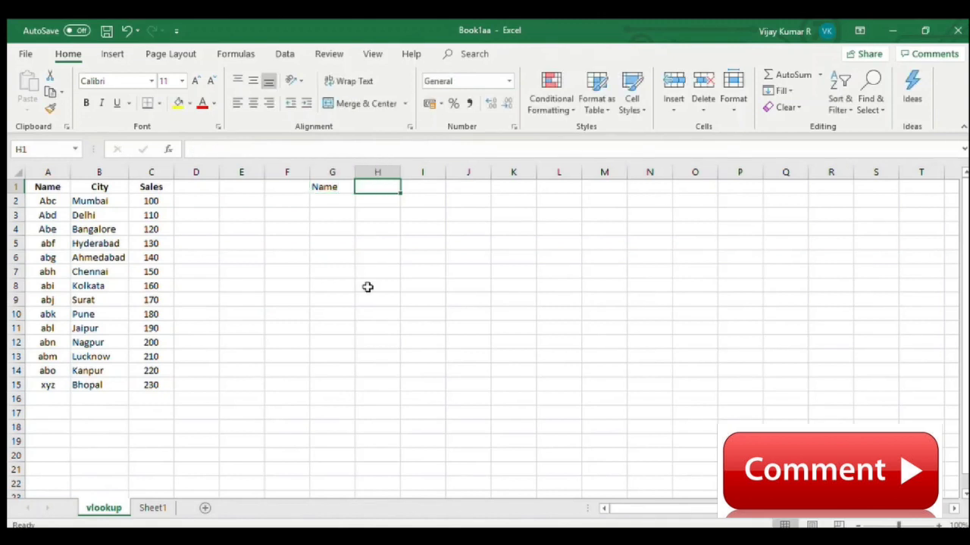
{"action": "type", "text": "City"}
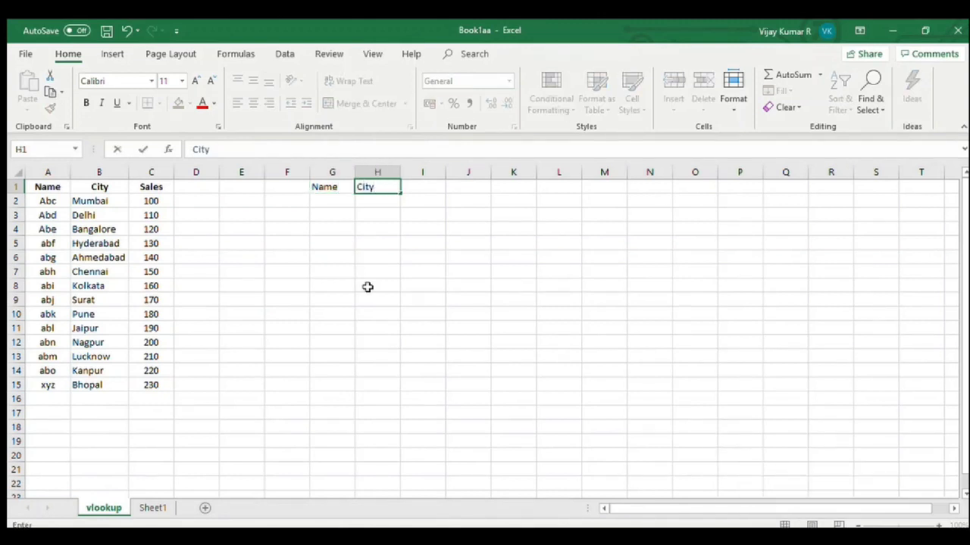
{"action": "key", "text": "Tab"}
{"action": "type", "text": "Sales"}
{"action": "key", "text": "Tab"}
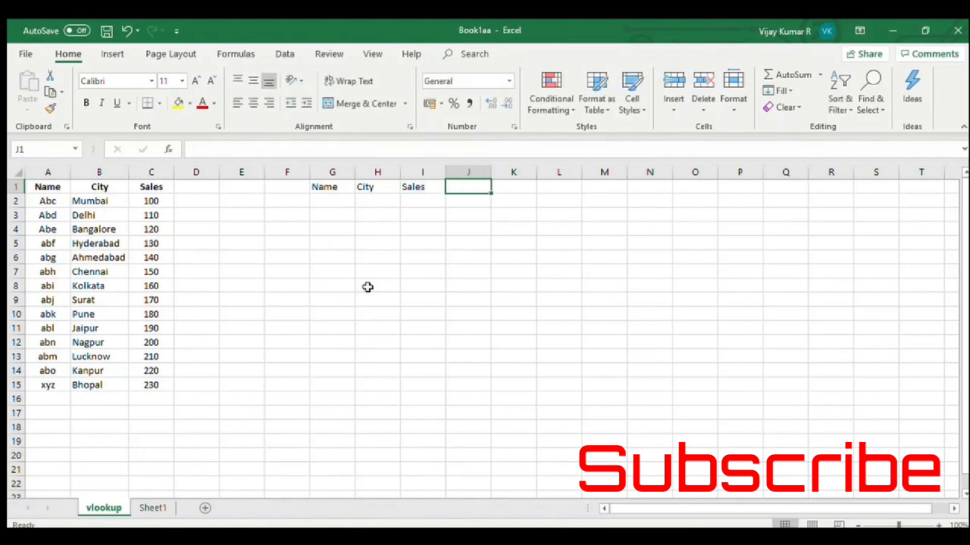
Step: Centre the new headers in G1:I1
{"action": "left_click", "coordinate": [432, 386]}
{"action": "left_click_drag", "start_coordinate": [340, 188], "coordinate": [434, 187]}
{"action": "left_click", "coordinate": [269, 104]}
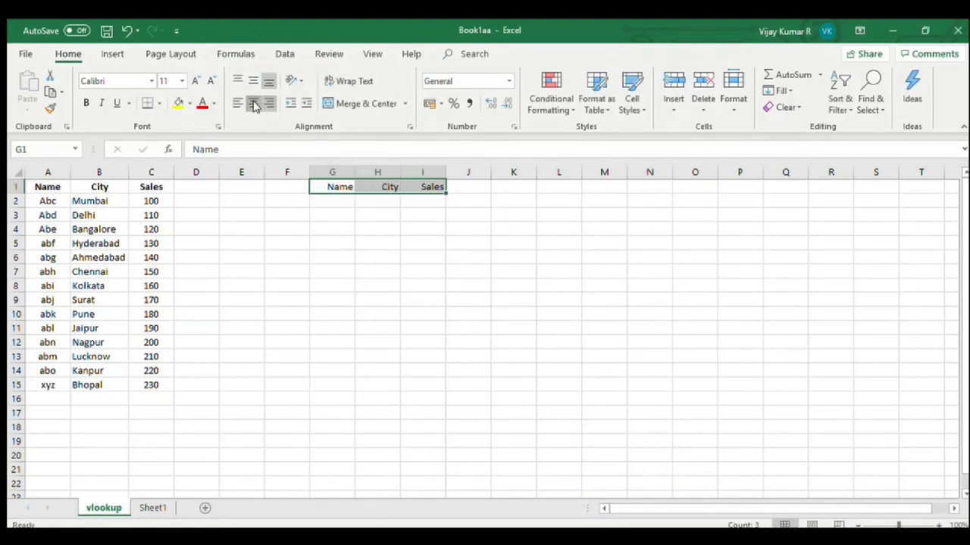
{"action": "left_click", "coordinate": [254, 107]}
{"action": "left_click", "coordinate": [485, 328]}
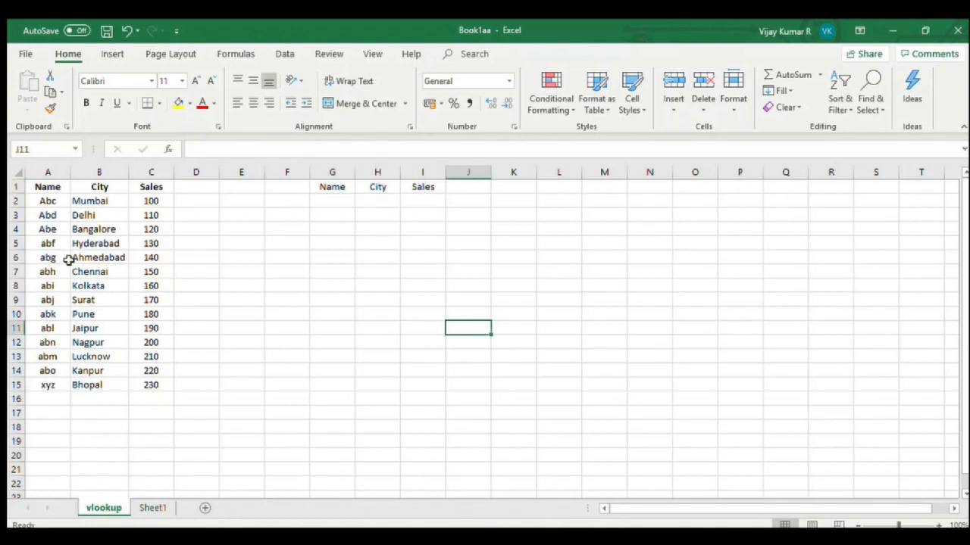
Step: Copy the names abf to abj from A5:A9 into the new Name column starting at G2
{"action": "left_click_drag", "start_coordinate": [48, 258], "coordinate": [59, 323]}
{"action": "left_click_drag", "start_coordinate": [99, 247], "coordinate": [101, 300]}
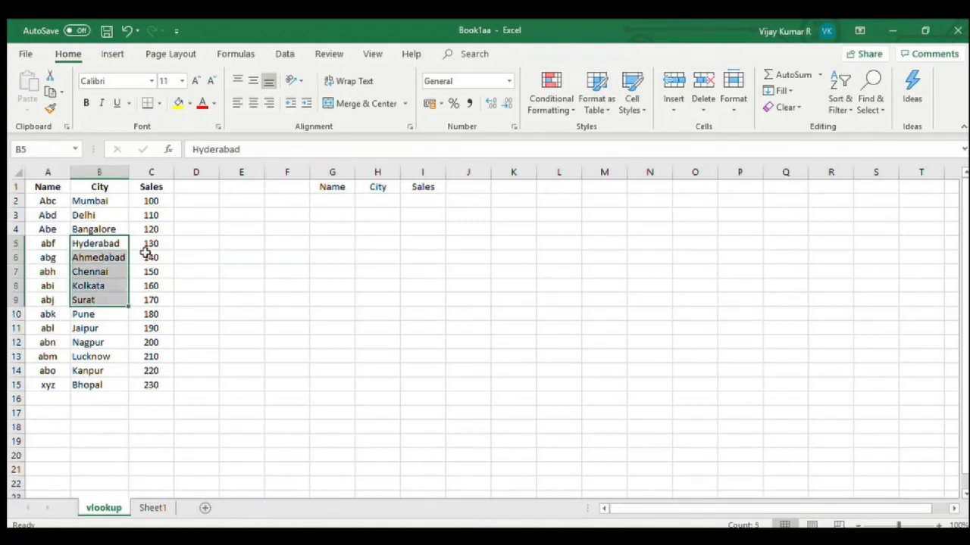
{"action": "left_click_drag", "start_coordinate": [146, 259], "coordinate": [150, 313]}
{"action": "left_click_drag", "start_coordinate": [53, 248], "coordinate": [68, 303]}
{"action": "key", "text": "ctrl+c"}
{"action": "left_click", "coordinate": [333, 202]}
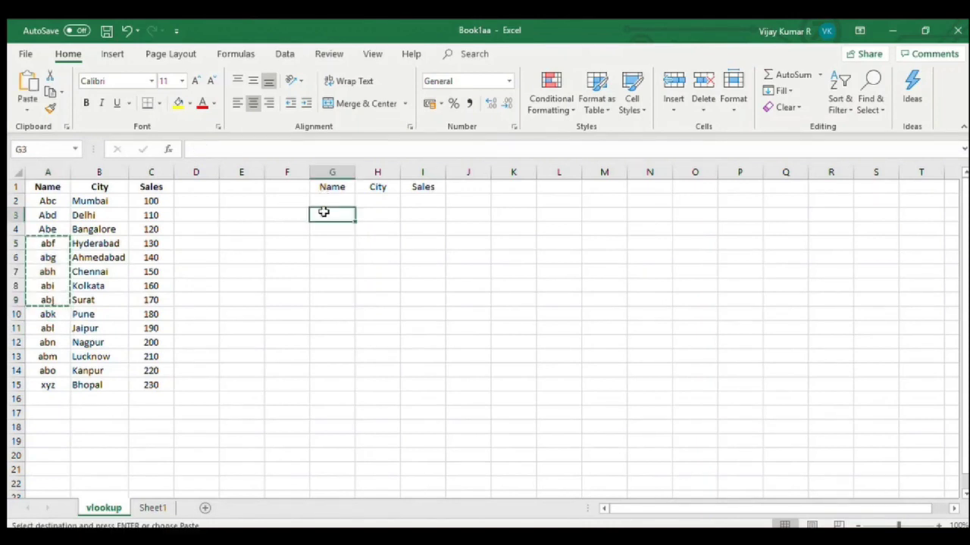
{"action": "key", "text": "ctrl+v"}
{"action": "left_click", "coordinate": [449, 326]}
{"action": "left_click", "coordinate": [324, 202]}
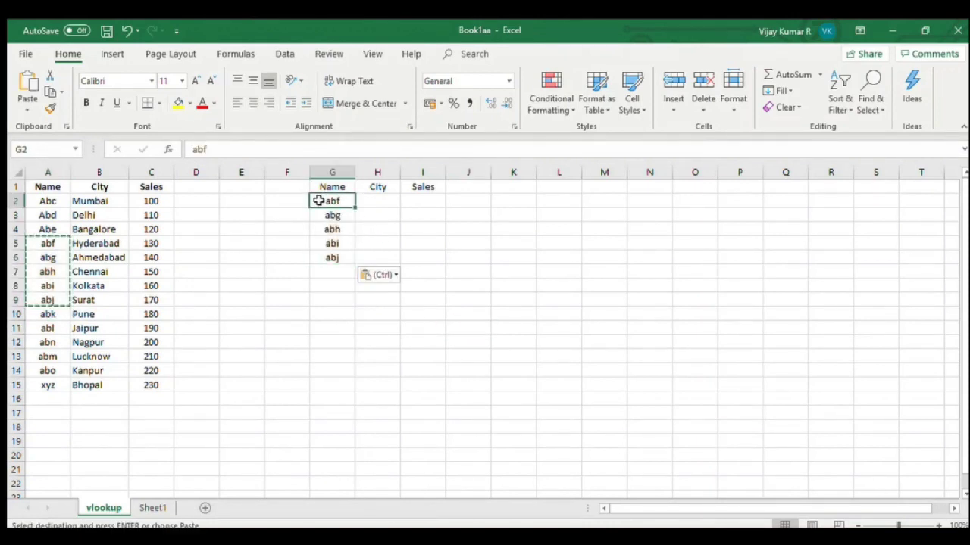
{"action": "left_click", "coordinate": [307, 301]}
{"action": "key", "text": "Escape"}
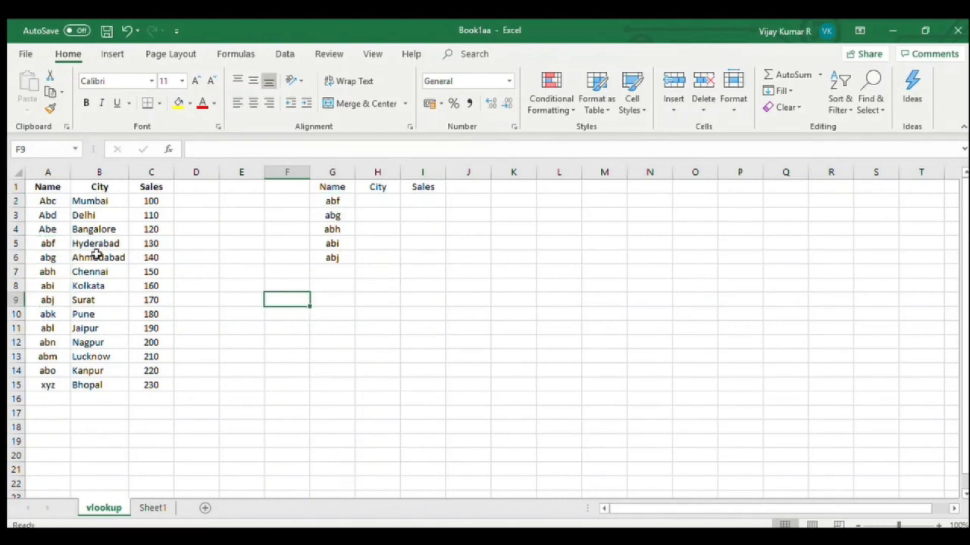
Step: Examine the source rows A5:C9 for the city and sales belonging to the names copied into column G
{"action": "left_click", "coordinate": [326, 199]}
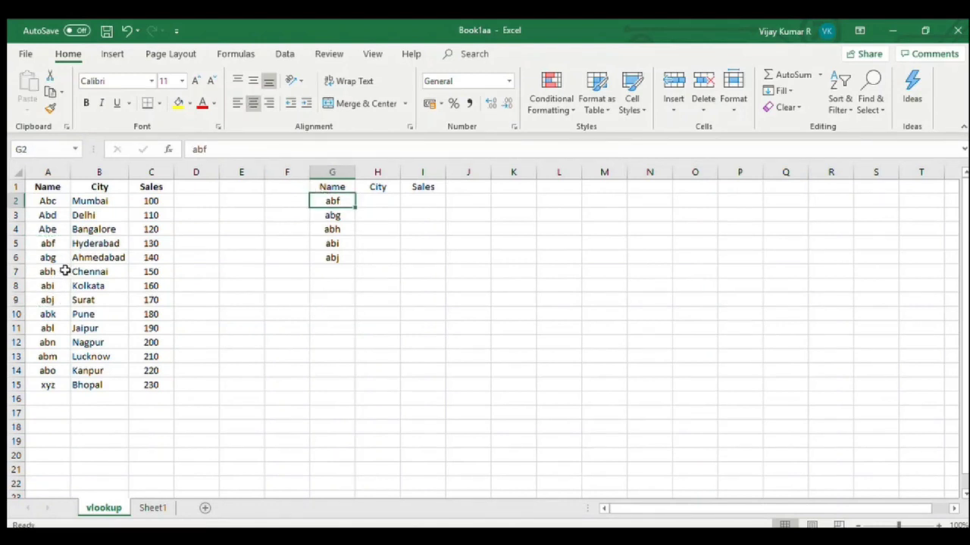
{"action": "left_click", "coordinate": [46, 241]}
{"action": "left_click", "coordinate": [102, 246]}
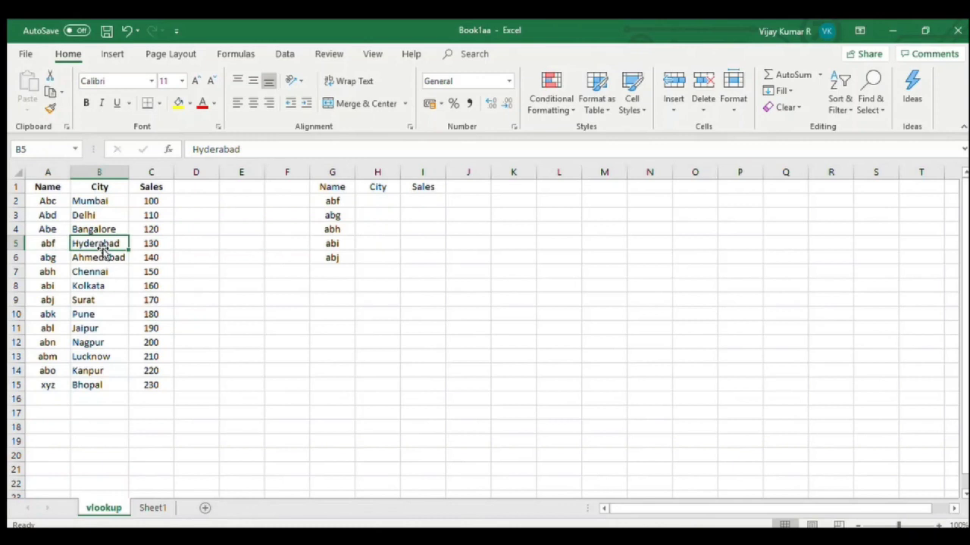
{"action": "left_click_drag", "start_coordinate": [47, 241], "coordinate": [175, 301]}
{"action": "left_click_drag", "start_coordinate": [102, 244], "coordinate": [174, 300]}
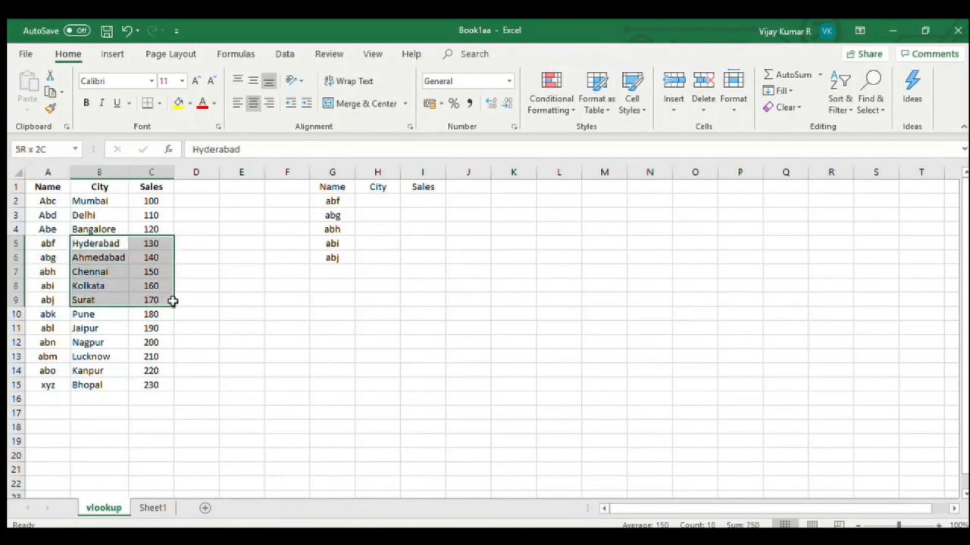
{"action": "left_click", "coordinate": [397, 201]}
{"action": "left_click", "coordinate": [439, 202]}
Step: Look up the city for the first copied name by entering =vlookup(G2,A2:B15,2) in H2
{"action": "left_click", "coordinate": [371, 206]}
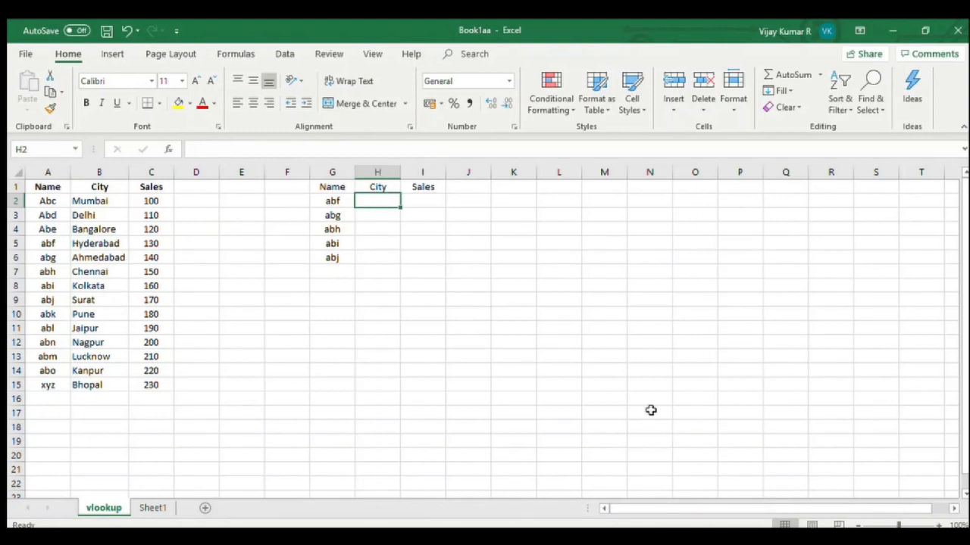
{"action": "type", "text": "="}
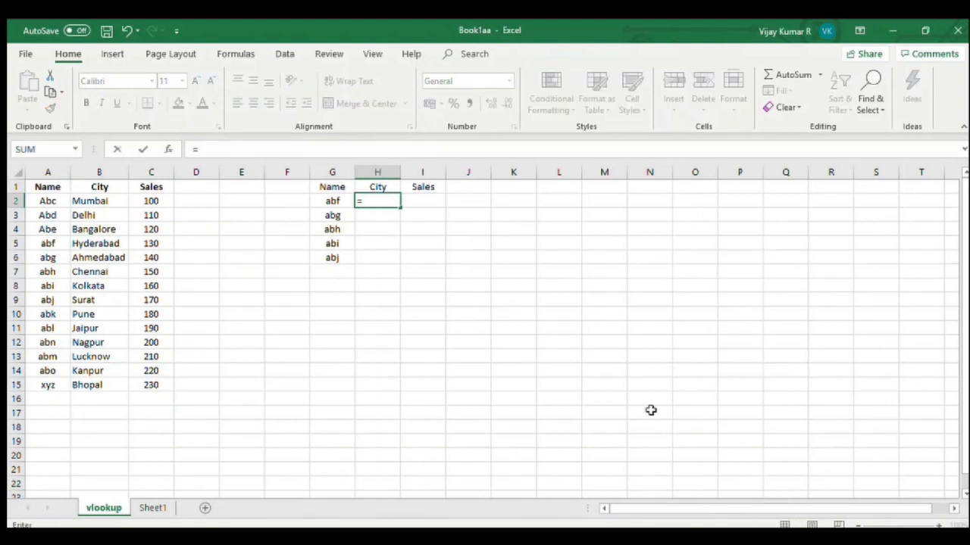
{"action": "type", "text": "vlookup("}
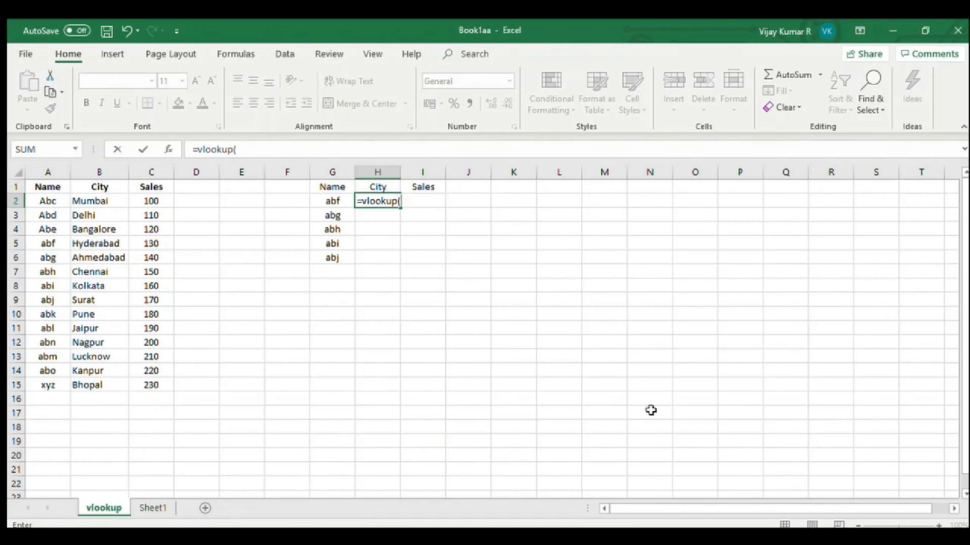
{"action": "left_click", "coordinate": [332, 198]}
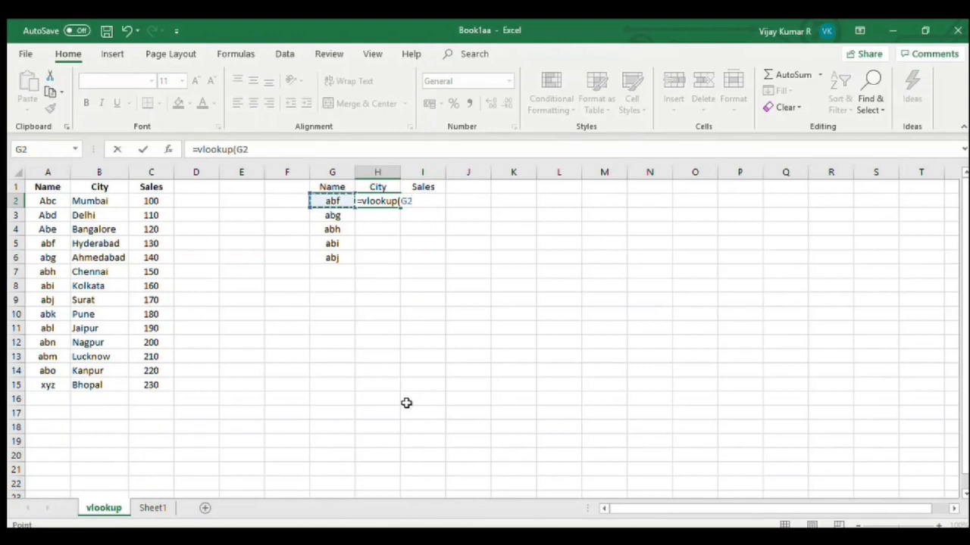
{"action": "type", "text": ","}
{"action": "left_click", "coordinate": [48, 201]}
{"action": "left_click_drag", "start_coordinate": [47, 201], "coordinate": [99, 386]}
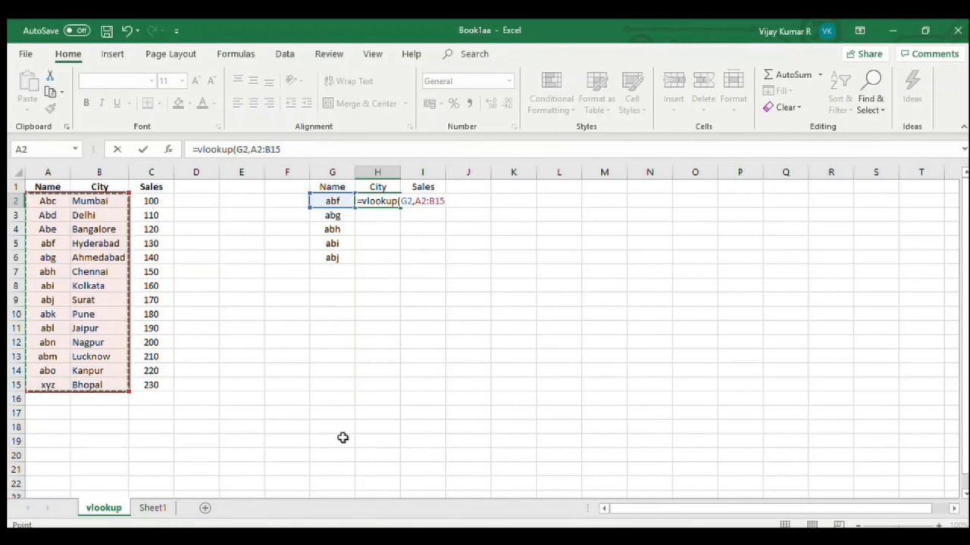
{"action": "type", "text": ",2"}
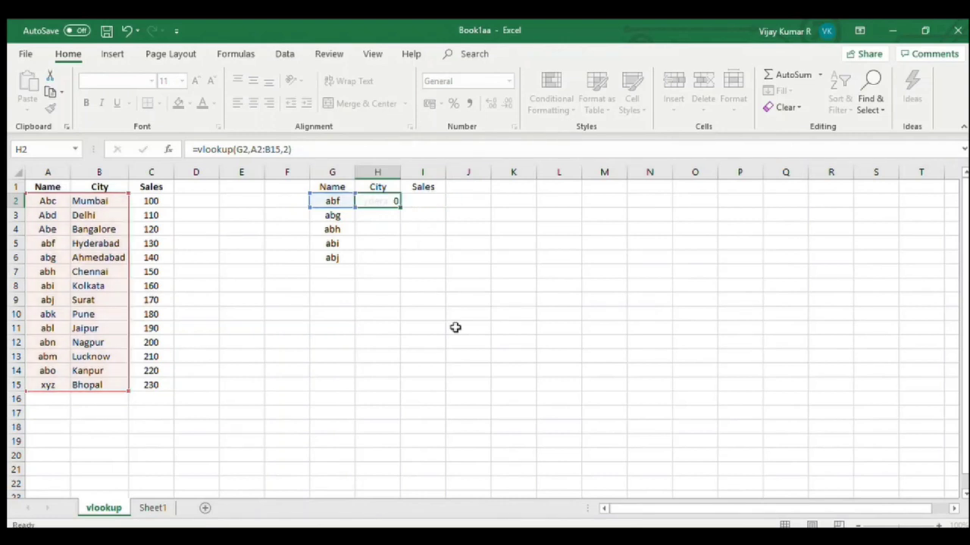
{"action": "key", "text": "Return"}
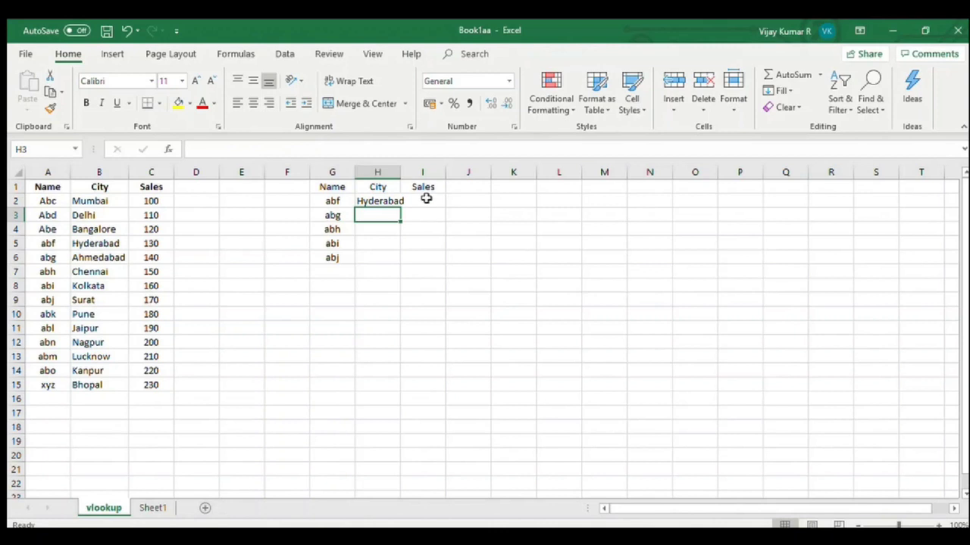
Step: Widen column H to fit the city name and check abf's city against the source table
{"action": "left_click_drag", "start_coordinate": [401, 175], "coordinate": [406, 175]}
{"action": "left_click", "coordinate": [331, 201]}
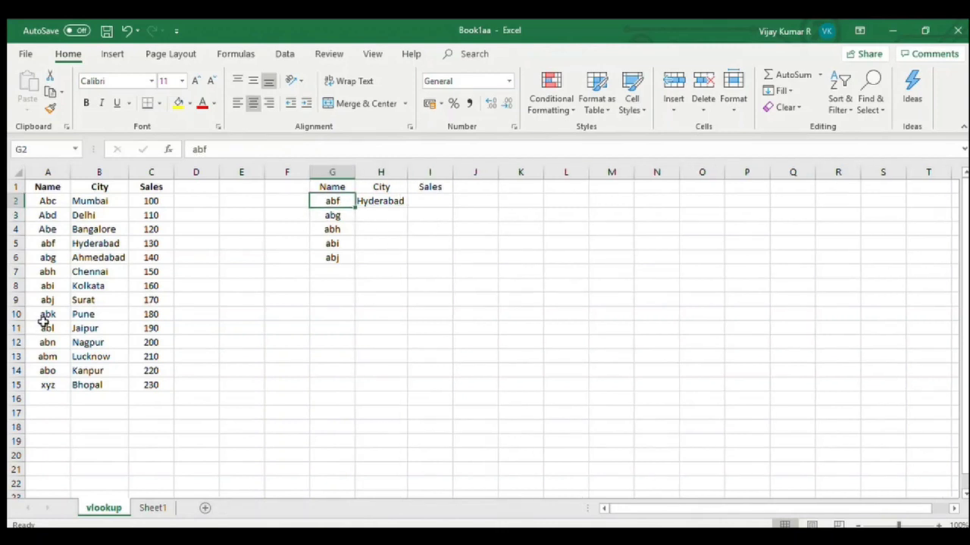
{"action": "left_click", "coordinate": [46, 244]}
{"action": "key", "text": "Right"}
{"action": "left_click", "coordinate": [385, 201]}
Step: Look up the city for abg by entering =vlookup(G3:G6,A2:B15,2) in H3
{"action": "left_click", "coordinate": [345, 216]}
{"action": "key", "text": "Right"}
{"action": "type", "text": "="}
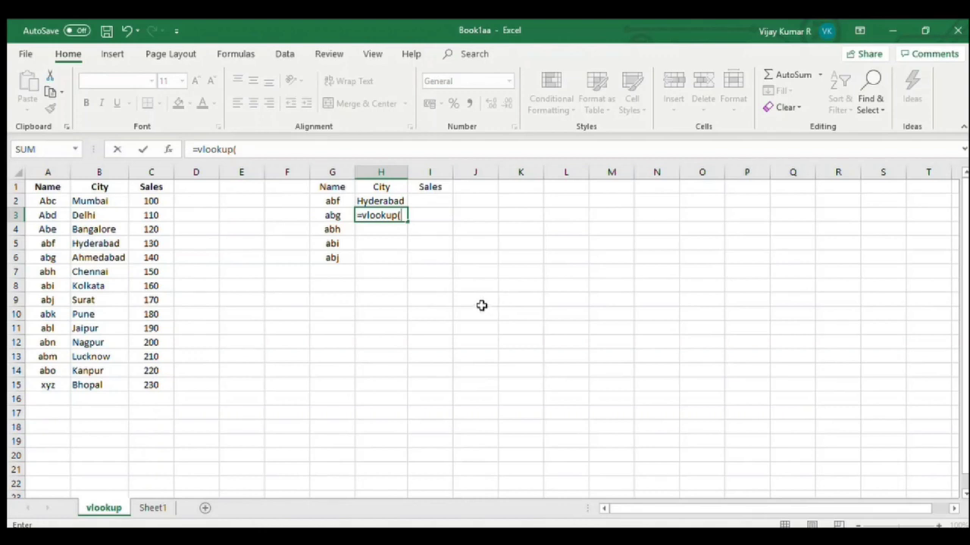
{"action": "left_click", "coordinate": [332, 217]}
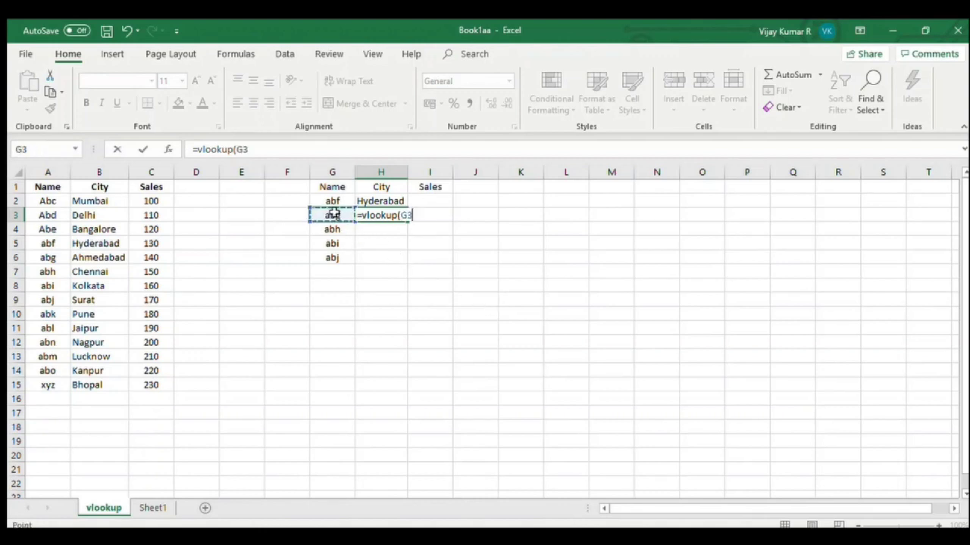
{"action": "left_click_drag", "start_coordinate": [336, 217], "coordinate": [336, 259]}
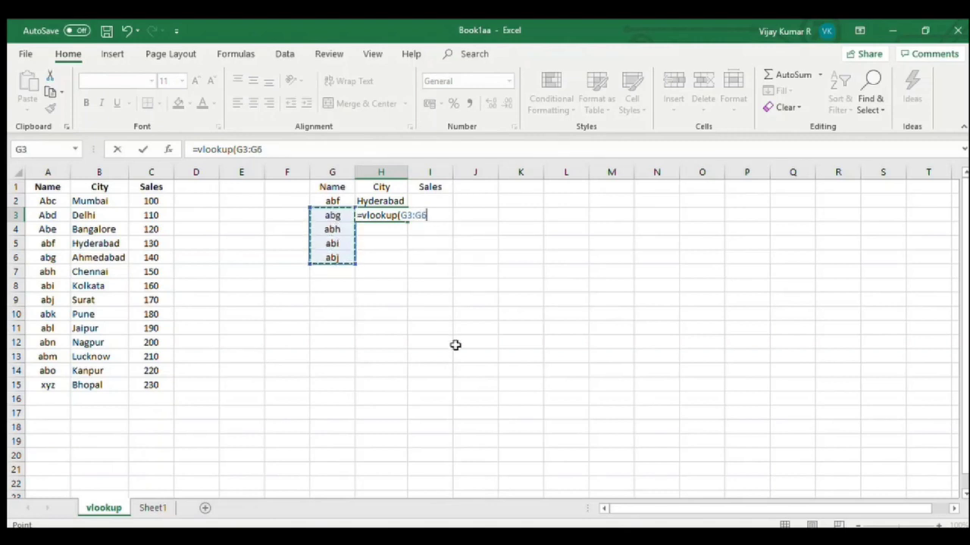
{"action": "type", "text": ","}
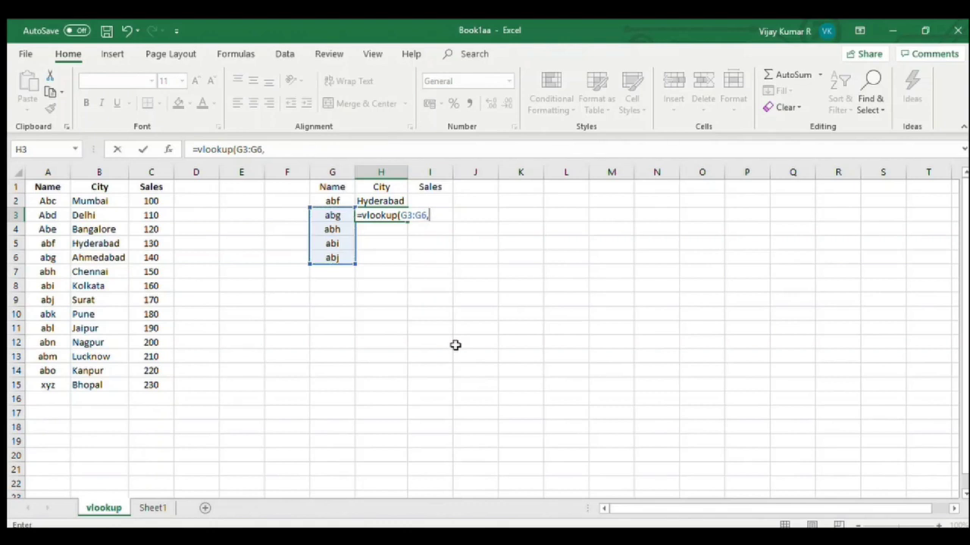
{"action": "left_click_drag", "start_coordinate": [43, 200], "coordinate": [104, 382]}
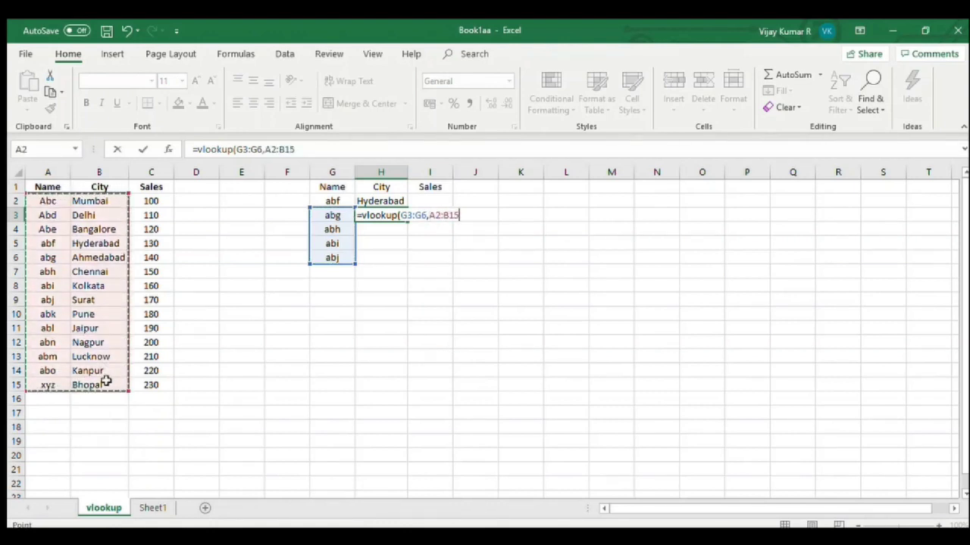
{"action": "type", "text": ",2"}
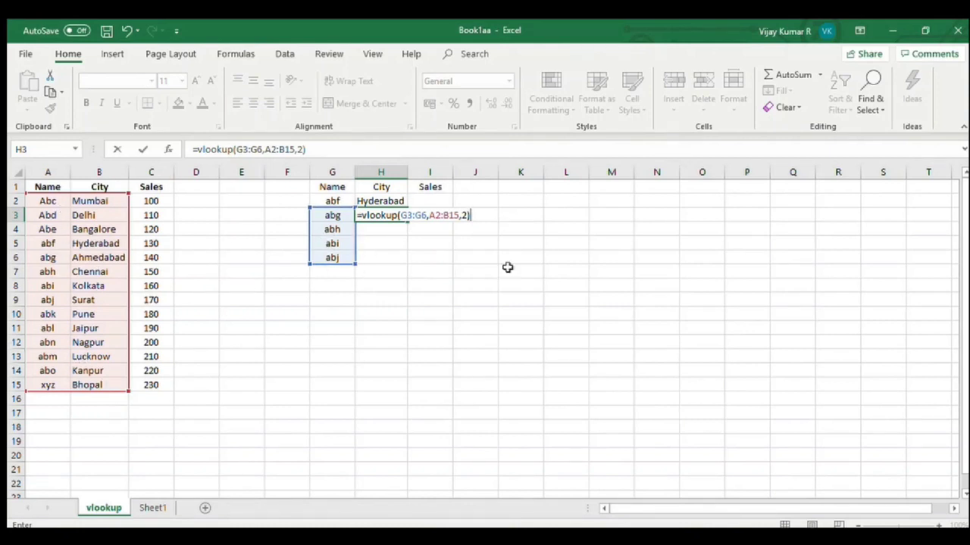
{"action": "key", "text": "Return"}
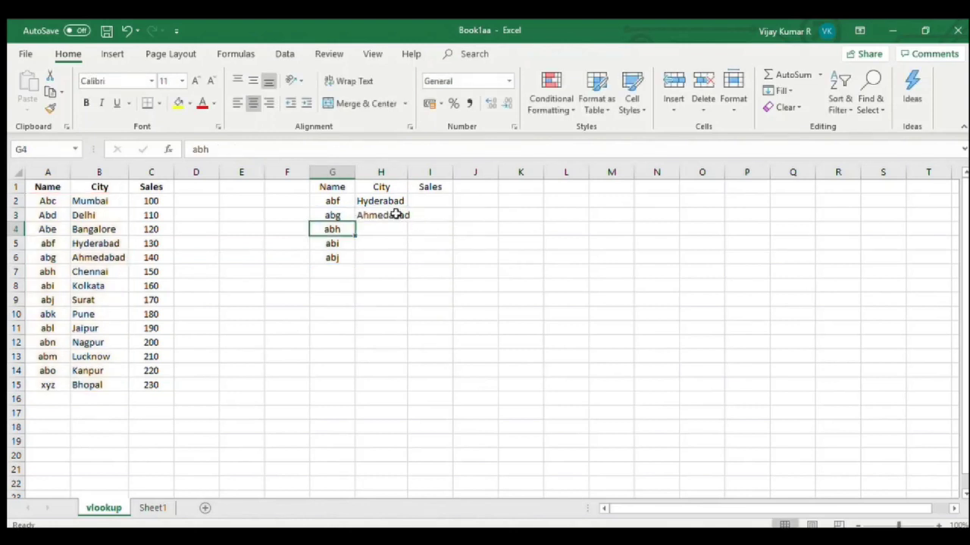
Step: Fit column H to its longest city name and fill the H3 lookup formula down to H6
{"action": "double_click", "coordinate": [407, 173]}
{"action": "left_click", "coordinate": [395, 216]}
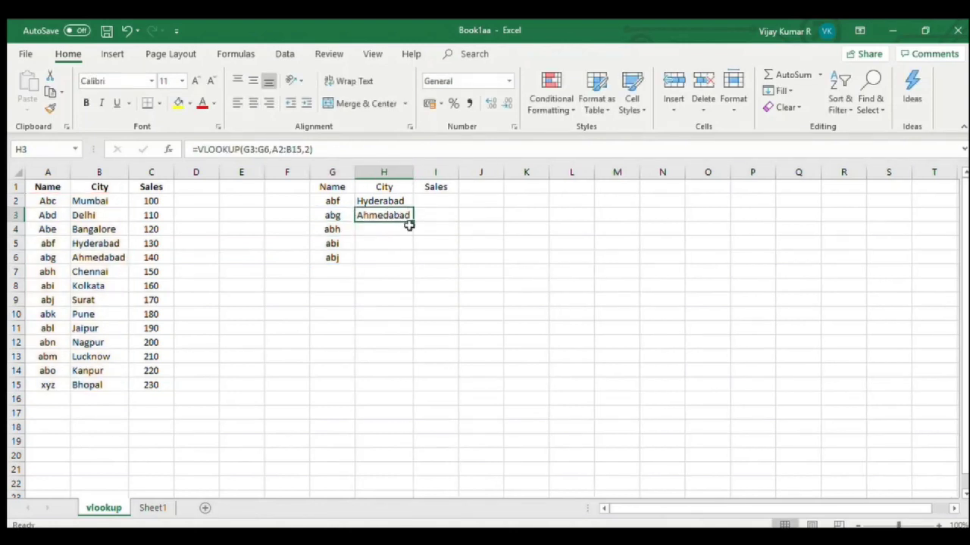
{"action": "left_click_drag", "start_coordinate": [413, 224], "coordinate": [414, 264]}
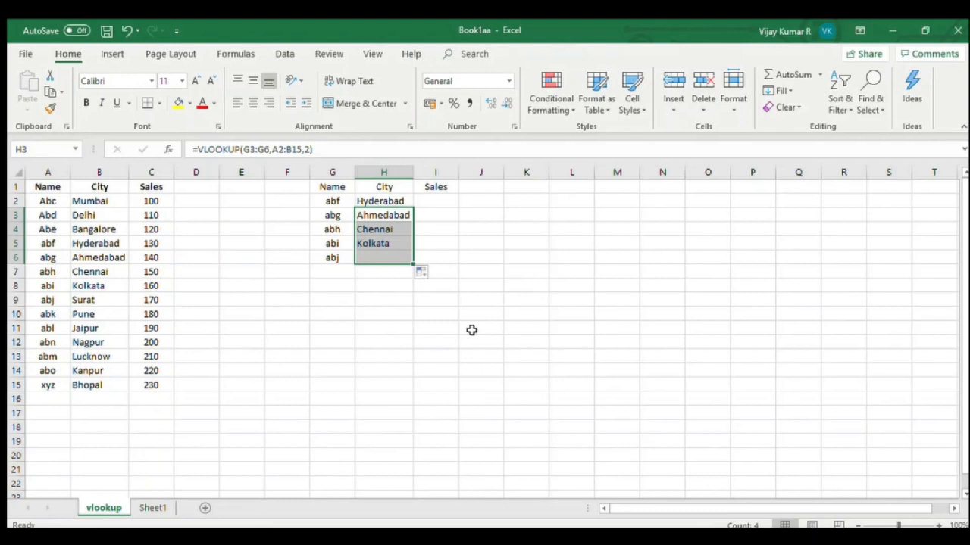
Step: Bold the matching names and cities in A5:B9 of the source data and in G2:H6 of the lookup table
{"action": "left_click_drag", "start_coordinate": [336, 200], "coordinate": [390, 259]}
{"action": "left_click_drag", "start_coordinate": [47, 243], "coordinate": [113, 299]}
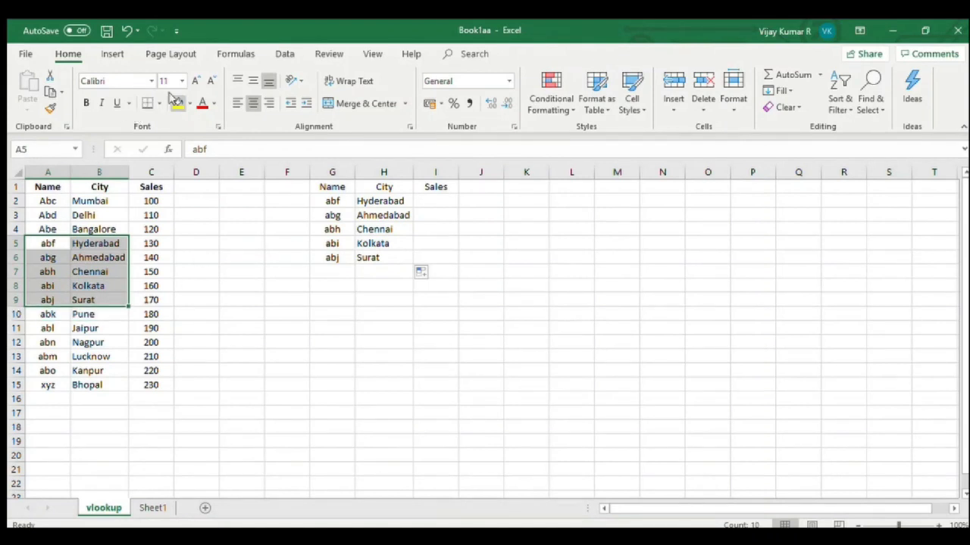
{"action": "left_click", "coordinate": [85, 103]}
{"action": "left_click", "coordinate": [336, 202]}
{"action": "left_click_drag", "start_coordinate": [334, 202], "coordinate": [373, 256]}
{"action": "left_click", "coordinate": [85, 103]}
{"action": "left_click", "coordinate": [333, 342]}
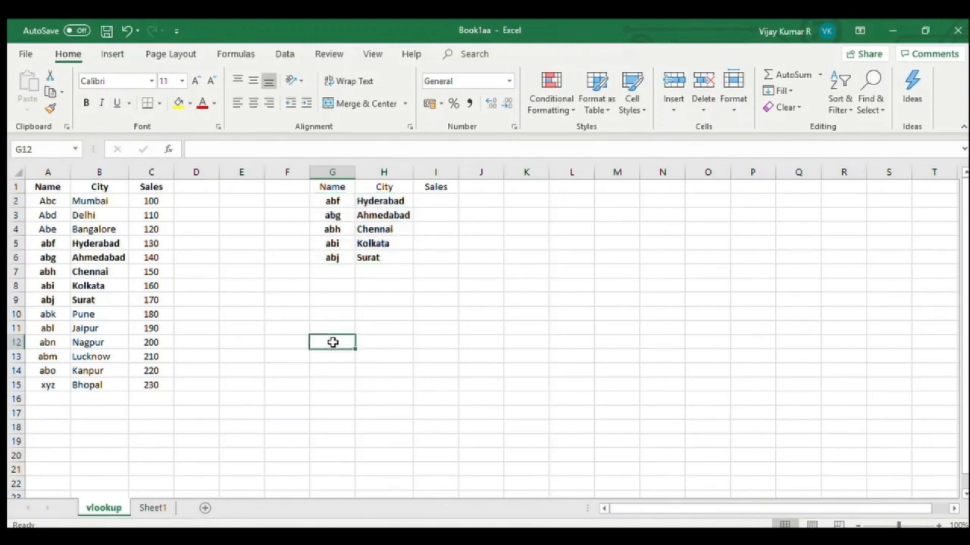
Step: Look up the sales for abf by entering =vlookup(G2,A2:C15,3) in I2
{"action": "left_click", "coordinate": [939, 524]}
{"action": "left_click", "coordinate": [939, 524]}
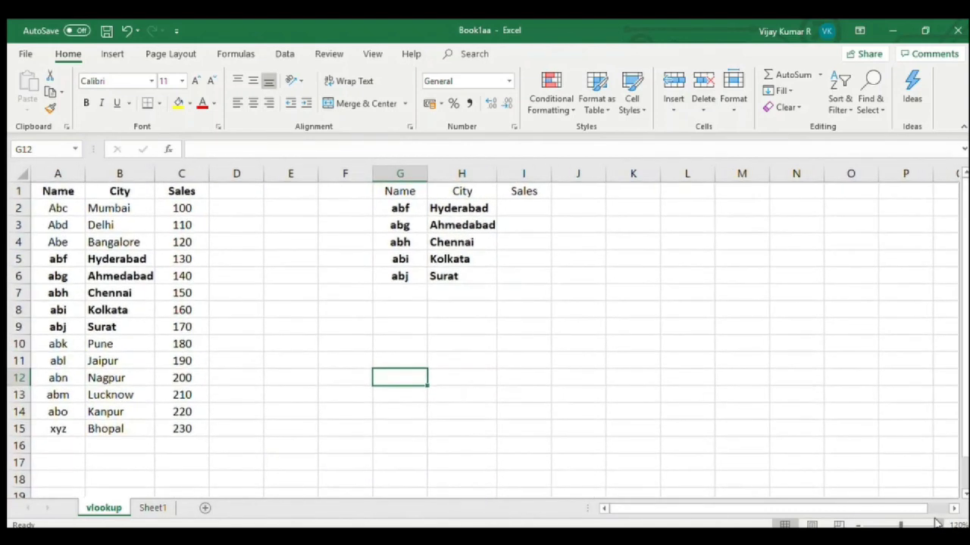
{"action": "left_click", "coordinate": [939, 524]}
{"action": "left_click", "coordinate": [543, 307]}
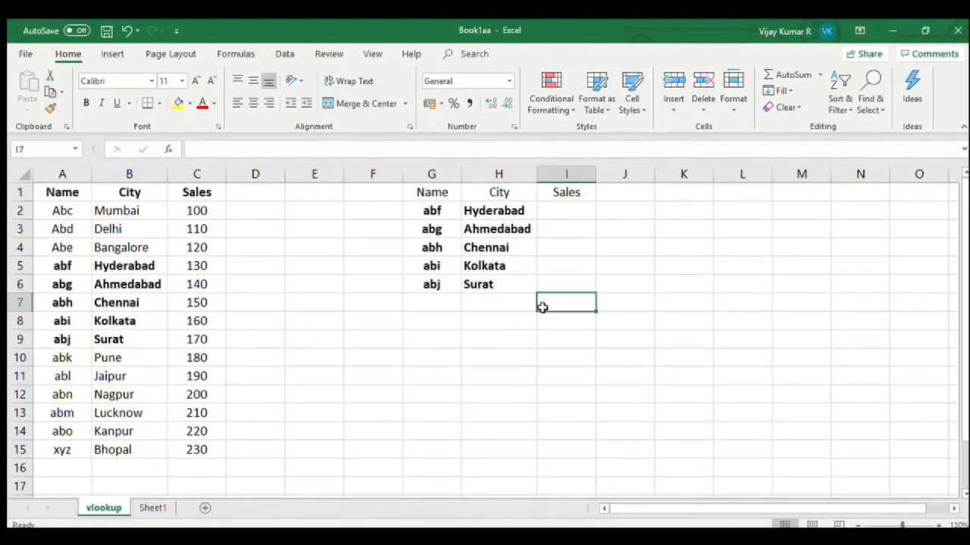
{"action": "left_click", "coordinate": [580, 210]}
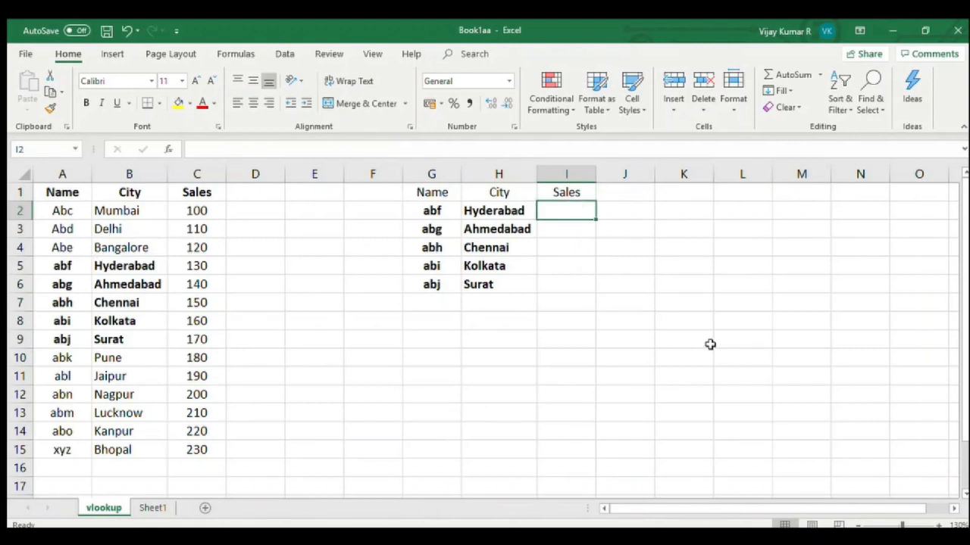
{"action": "type", "text": "="}
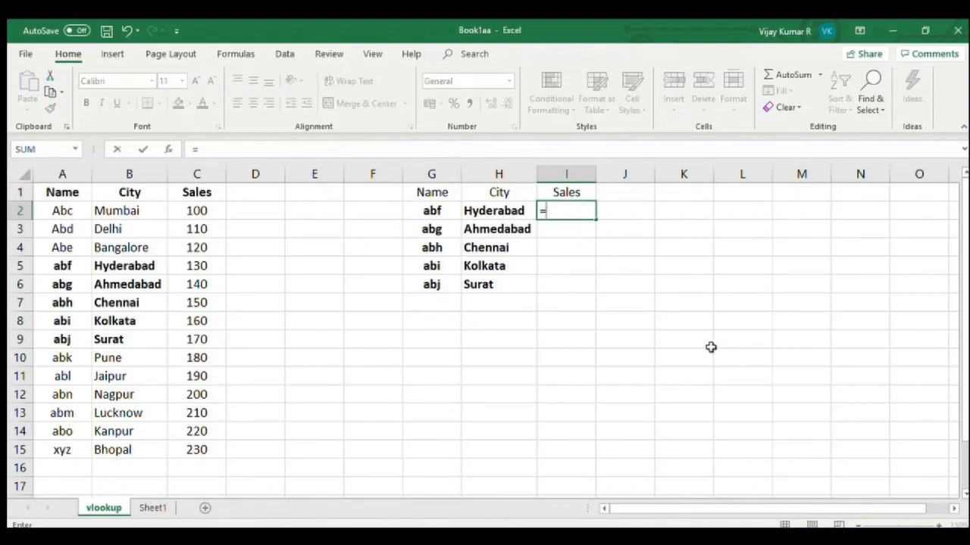
{"action": "type", "text": "vlook"}
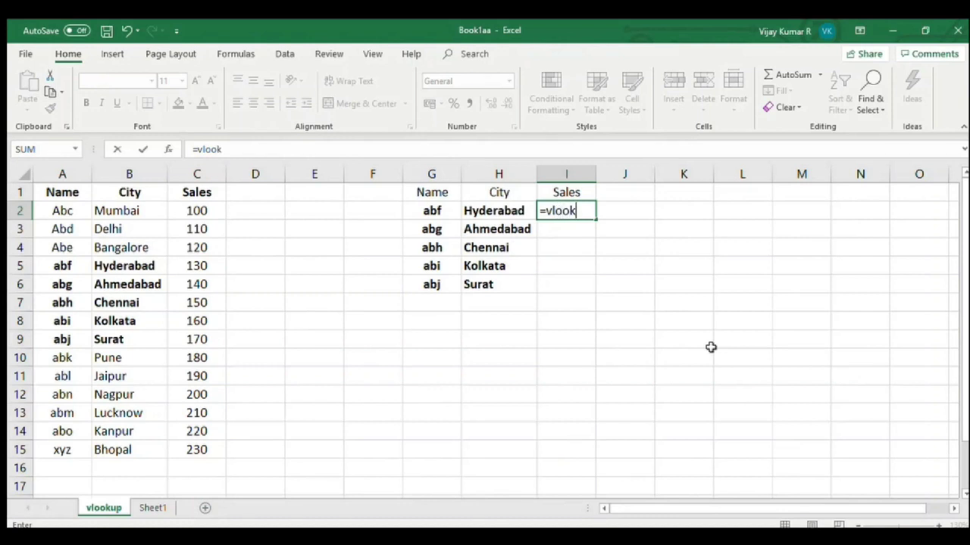
{"action": "type", "text": "up("}
{"action": "left_click", "coordinate": [426, 206]}
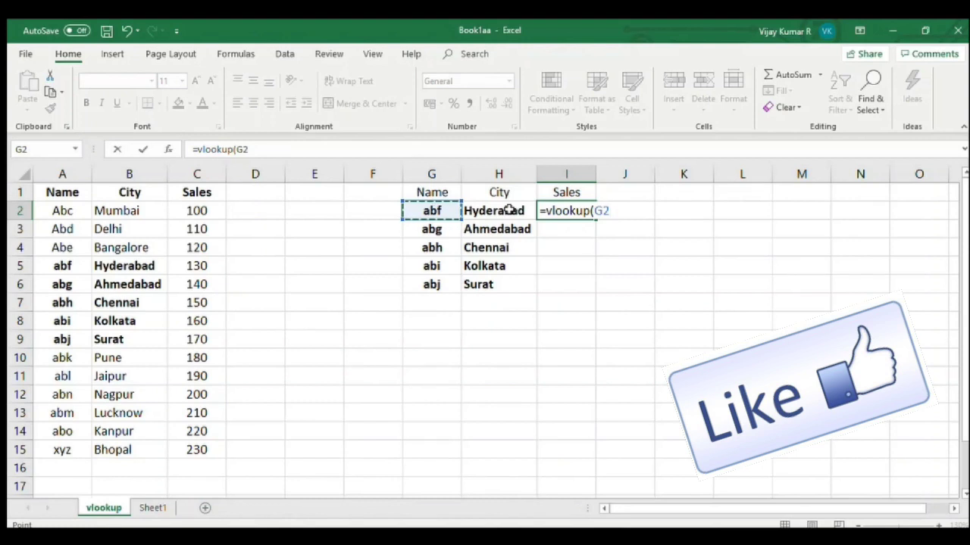
{"action": "type", "text": ","}
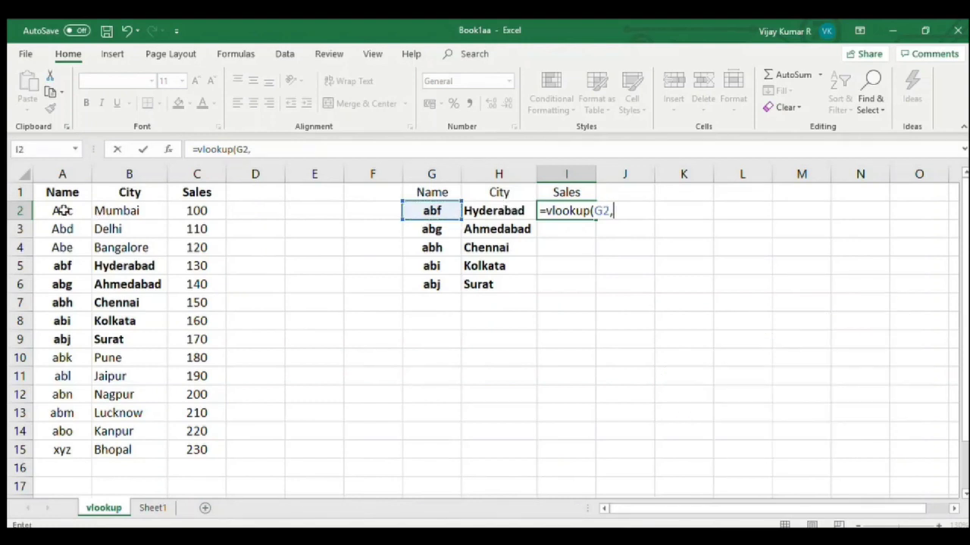
{"action": "left_click_drag", "start_coordinate": [62, 210], "coordinate": [208, 449]}
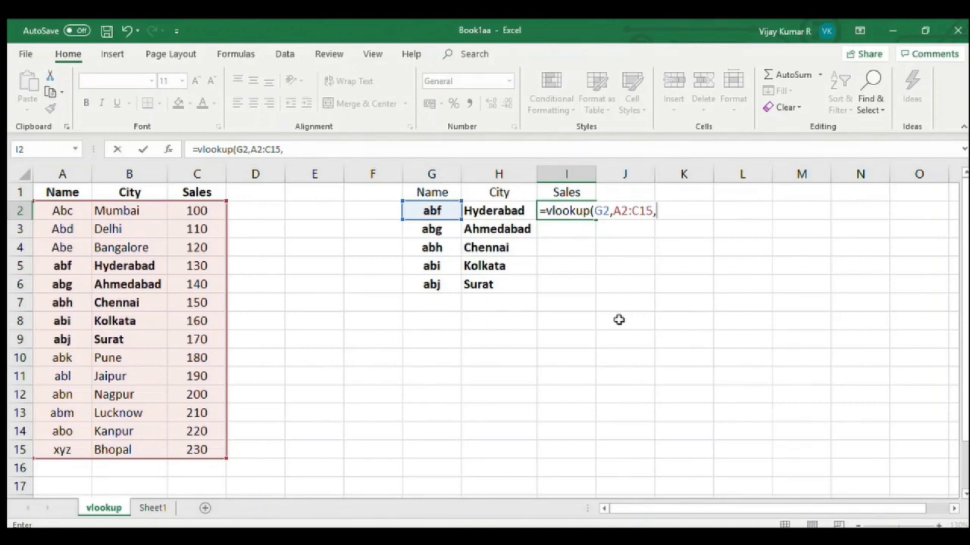
{"action": "type", "text": "3)"}
{"action": "key", "text": "Return"}
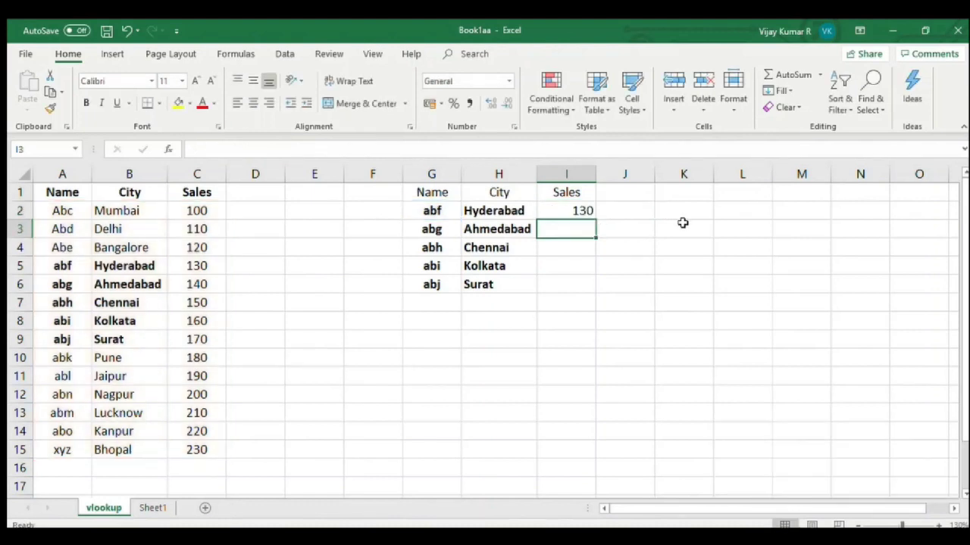
Step: Check abf's sales against source cell C5 and fill the I2 lookup formula down to I6
{"action": "left_click", "coordinate": [542, 209]}
{"action": "left_click", "coordinate": [212, 266]}
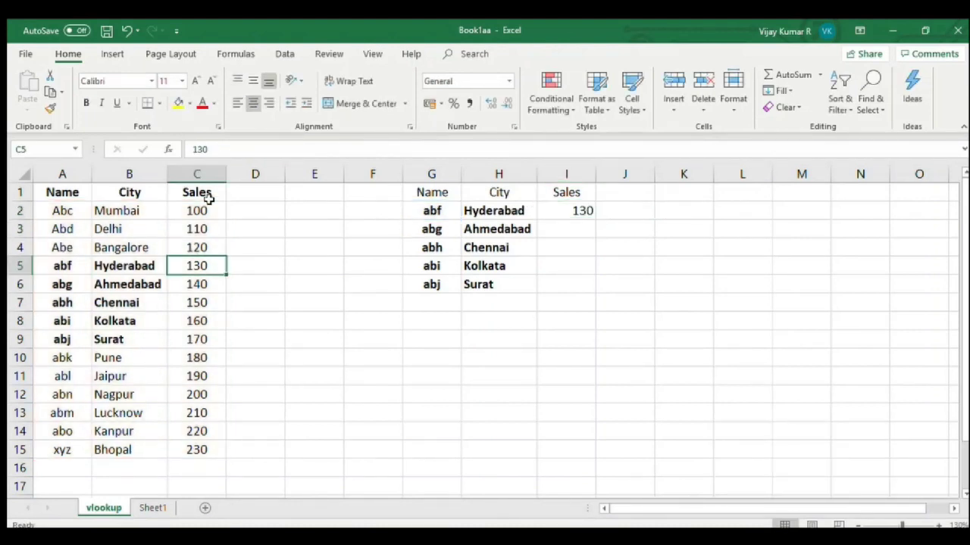
{"action": "left_click", "coordinate": [581, 213]}
{"action": "left_click", "coordinate": [572, 235]}
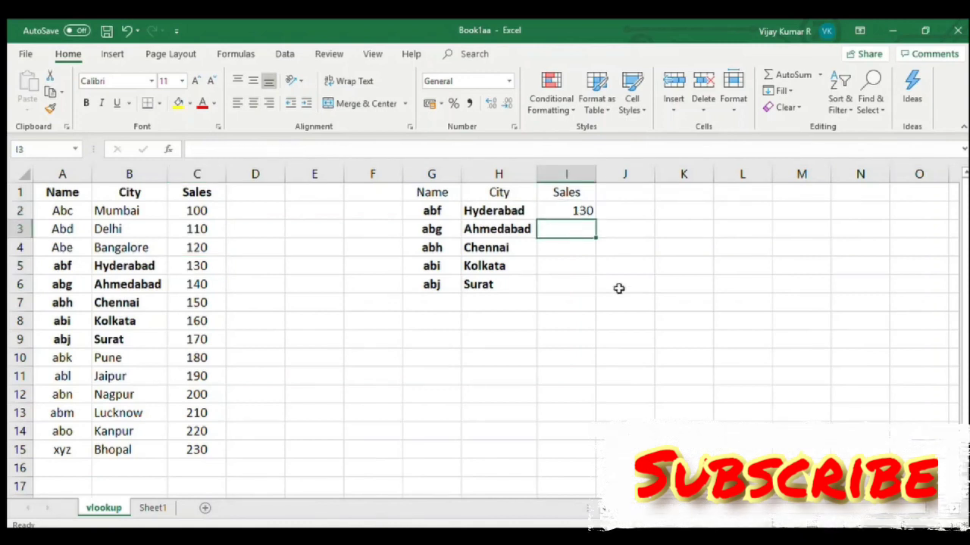
{"action": "left_click", "coordinate": [573, 284]}
{"action": "left_click", "coordinate": [569, 210]}
{"action": "left_click_drag", "start_coordinate": [596, 219], "coordinate": [589, 300]}
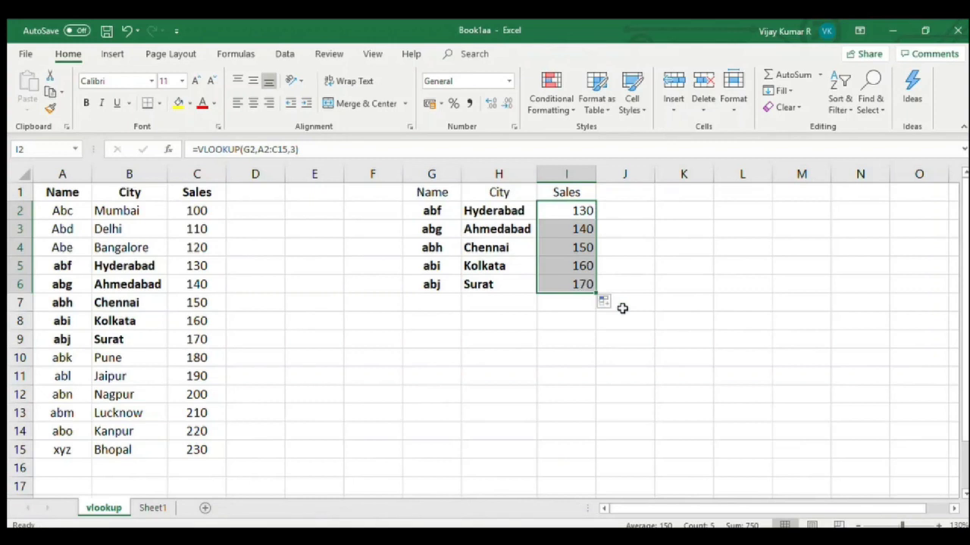
{"action": "left_click", "coordinate": [650, 273]}
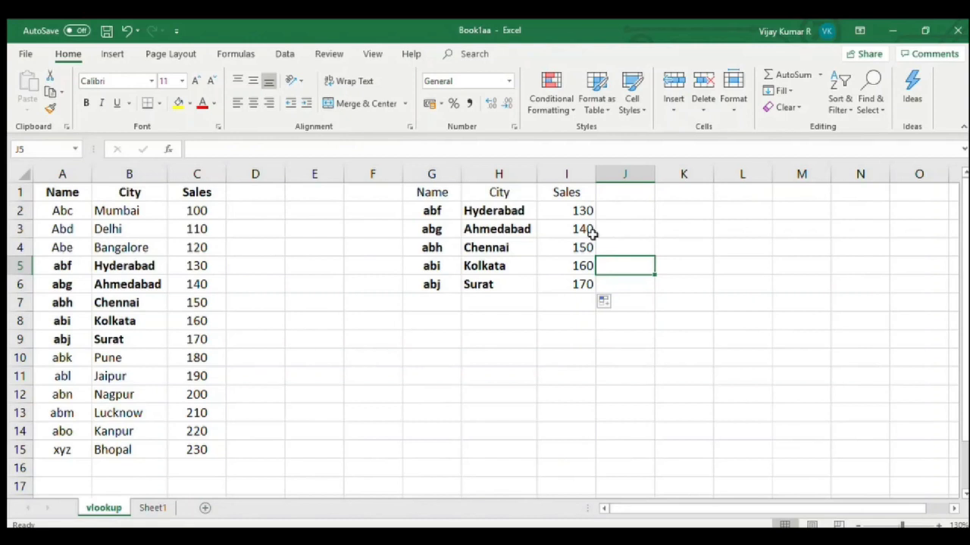
Step: Write a syntax note in H9 reading "Format: =vlookup(Select the cells,select the range"
{"action": "left_click", "coordinate": [532, 371]}
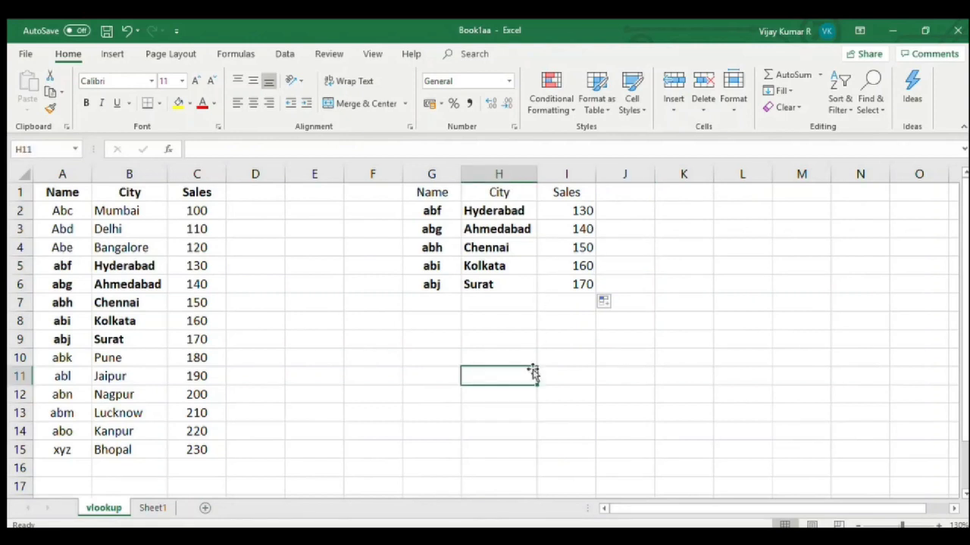
{"action": "left_click", "coordinate": [510, 343]}
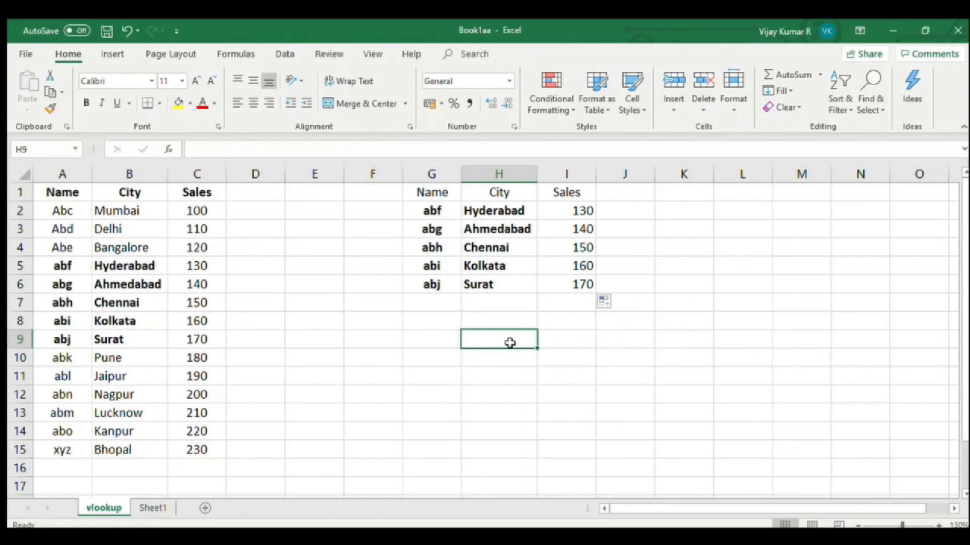
{"action": "type", "text": "Format"}
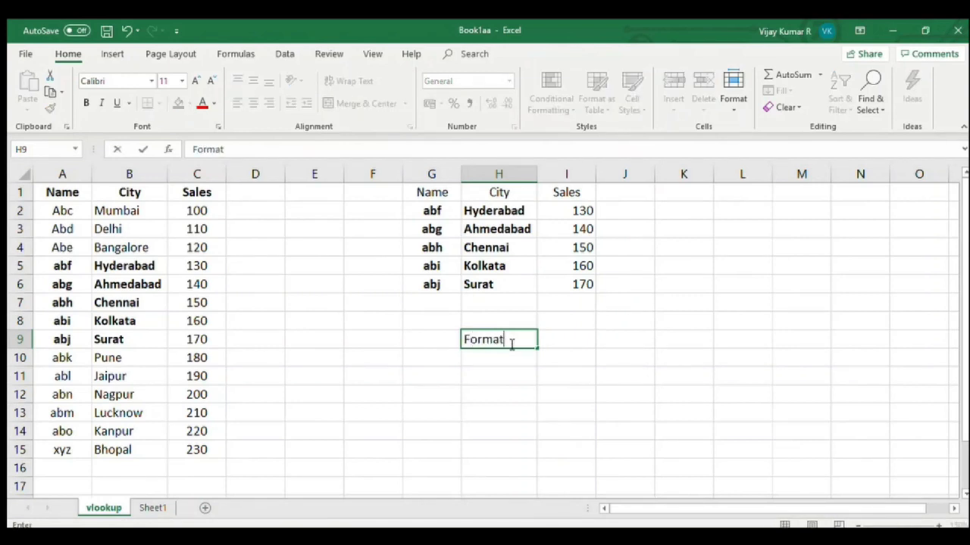
{"action": "type", "text": ":        =vlookup"}
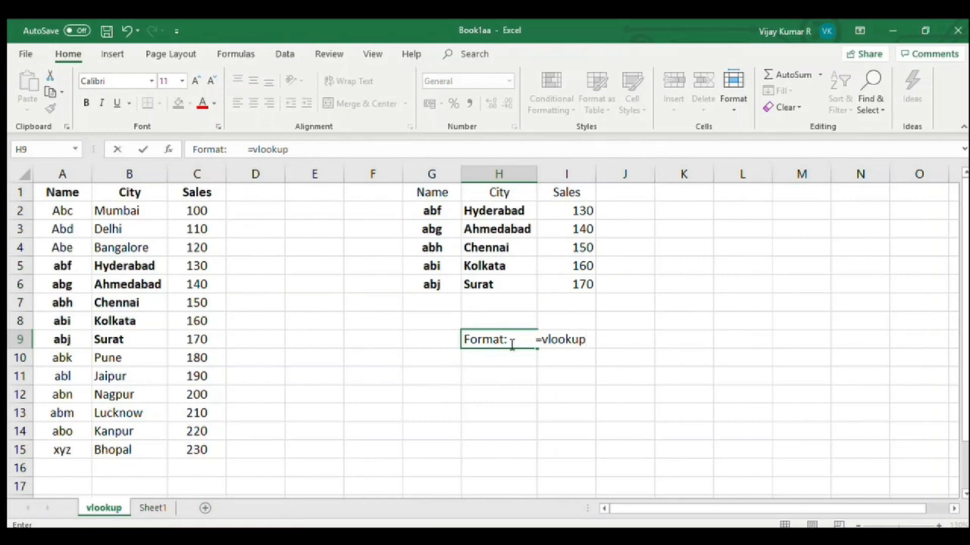
{"action": "type", "text": "(Selec"}
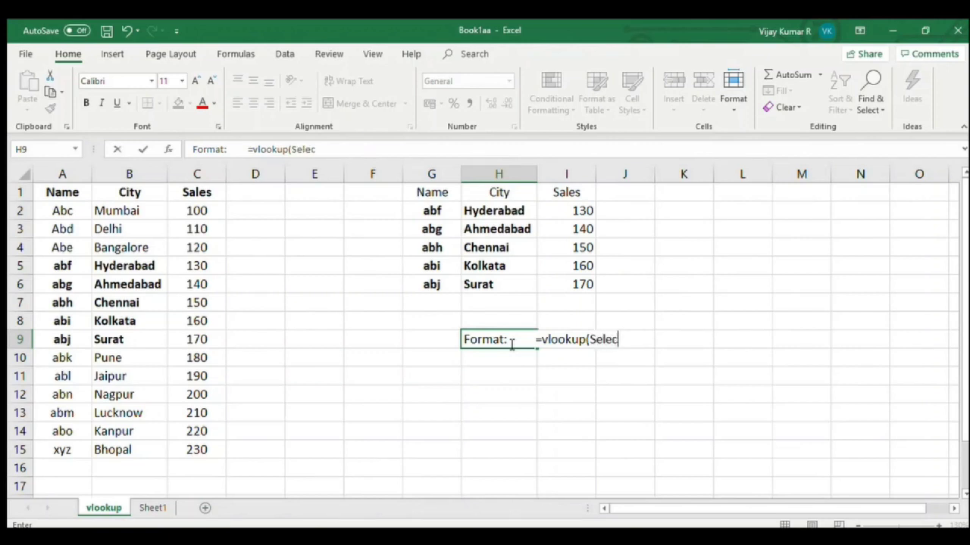
{"action": "type", "text": "t the cel"}
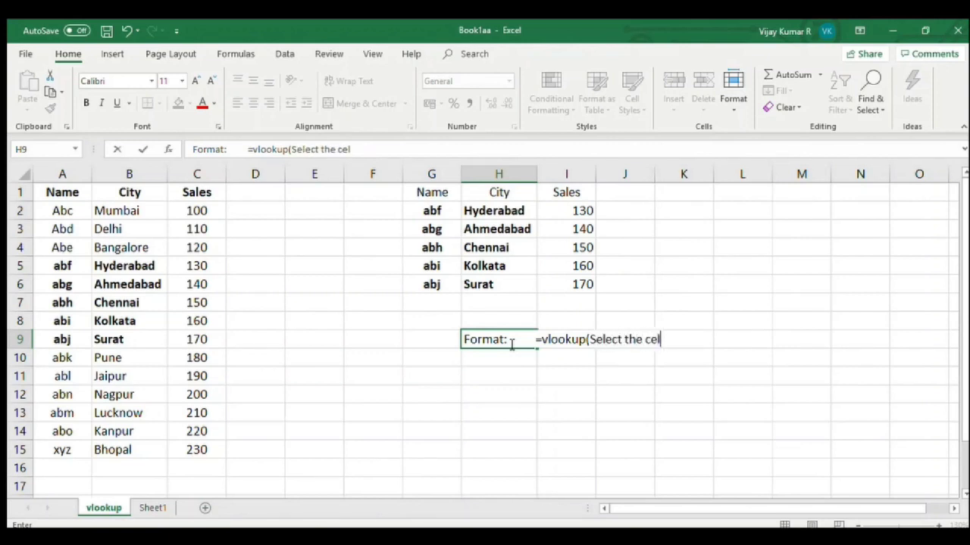
{"action": "type", "text": "ls or "}
{"action": "type", "text": "v"}
{"action": "key", "text": "BackSpace"}
{"action": "key", "text": "BackSpace"}
{"action": "key", "text": "BackSpace"}
{"action": "key", "text": "BackSpace"}
{"action": "type", "text": ",select the range"}
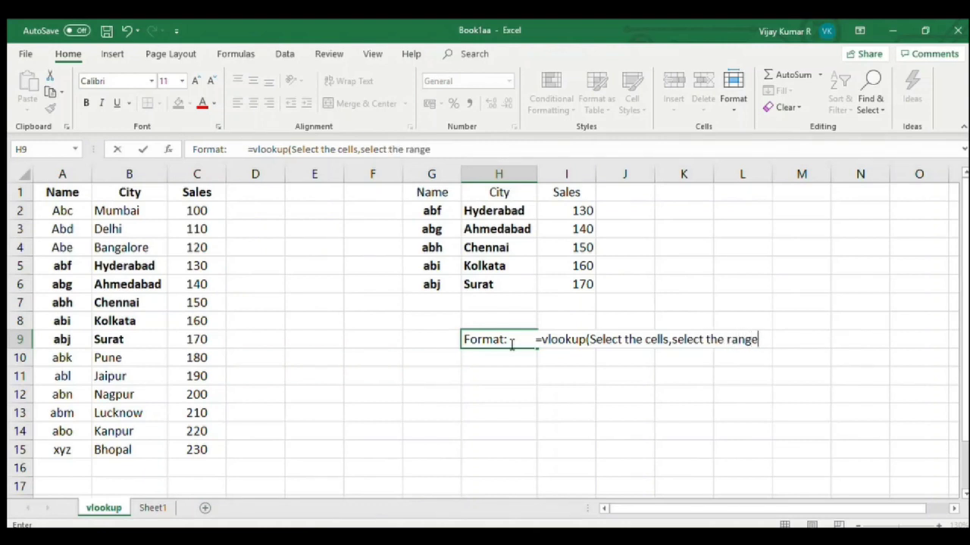
{"action": "type", "text": ",2"}
{"action": "type", "text": "/"}
{"action": "key", "text": "BackSpace"}
{"action": "key", "text": "BackSpace"}
{"action": "type", "text": "(row number"}
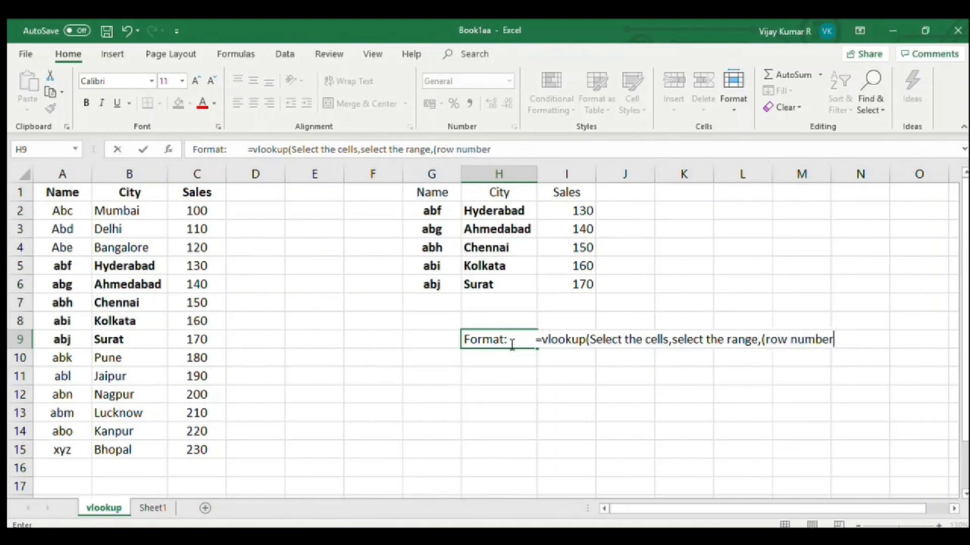
{"action": "type", "text": ")"}
{"action": "key", "text": "BackSpace"}
{"action": "key", "text": "BackSpace"}
{"action": "key", "text": "BackSpace"}
{"action": "key", "text": "BackSpace"}
{"action": "key", "text": "BackSpace"}
{"action": "key", "text": "BackSpace"}
{"action": "key", "text": "BackSpace"}
{"action": "key", "text": "BackSpace"}
{"action": "key", "text": "BackSpace"}
{"action": "key", "text": "BackSpace"}
{"action": "key", "text": "BackSpace"}
{"action": "key", "text": "BackSpace"}
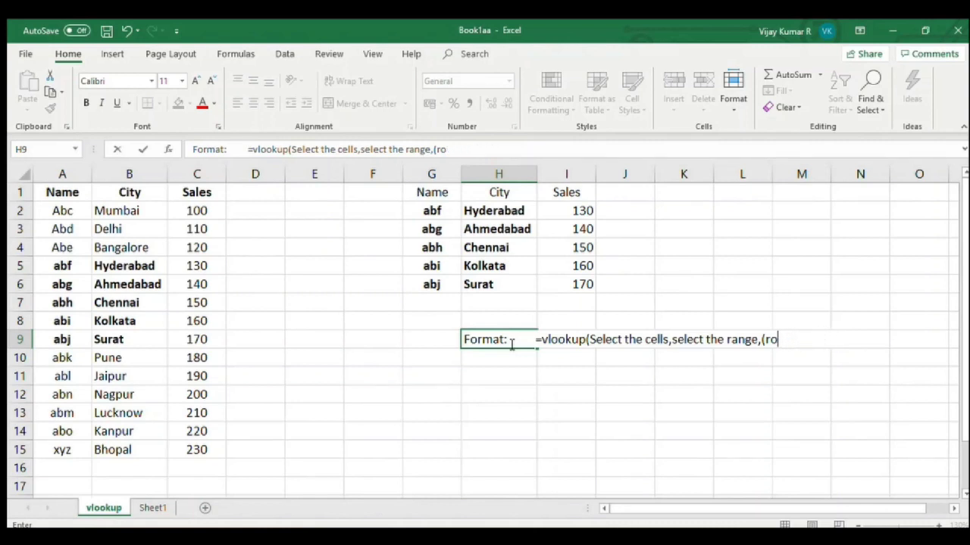
{"action": "key", "text": "BackSpace"}
Step: Finish the H9 syntax note as "Format: =vlookup(Select the cells,select the range)" and label H10 "Ex"
{"action": "type", "text": ")"}
{"action": "key", "text": "Return"}
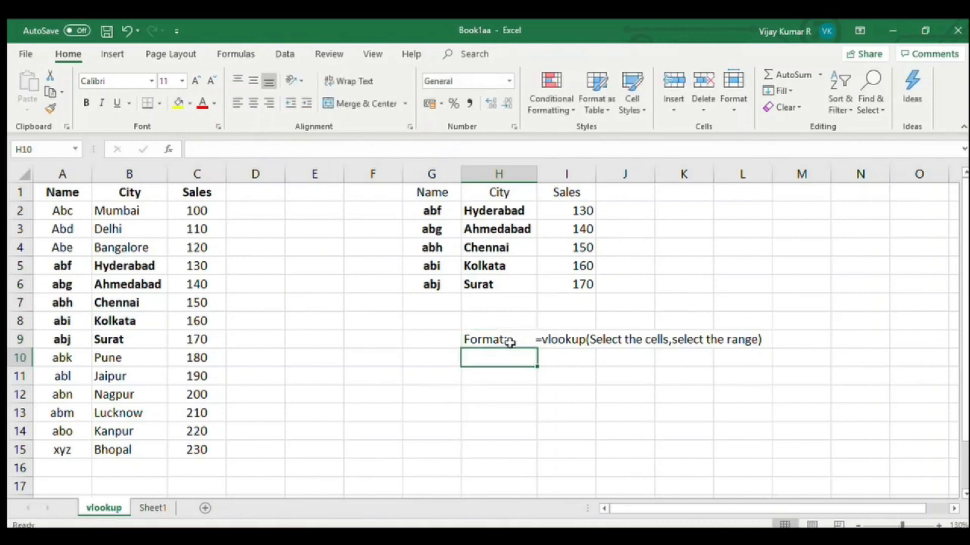
{"action": "type", "text": "Ex"}
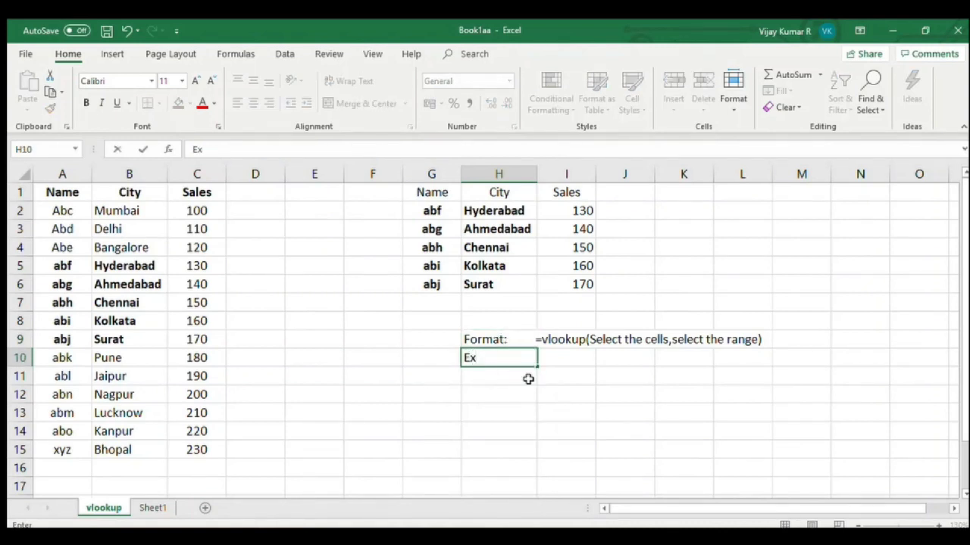
{"action": "key", "text": "Return"}
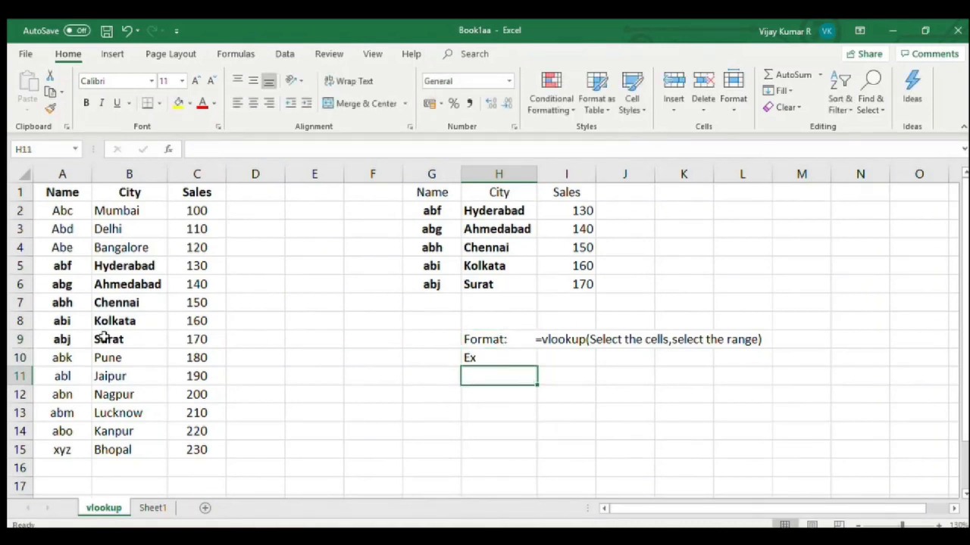
Step: Copy the name abl from A11 into H11 as the example's lookup value
{"action": "left_click", "coordinate": [63, 376]}
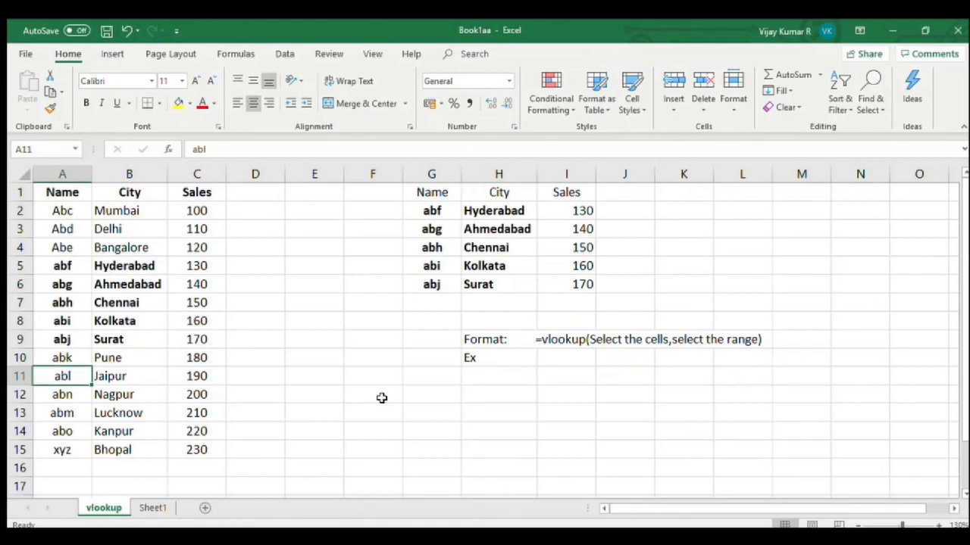
{"action": "key", "text": "ctrl+c"}
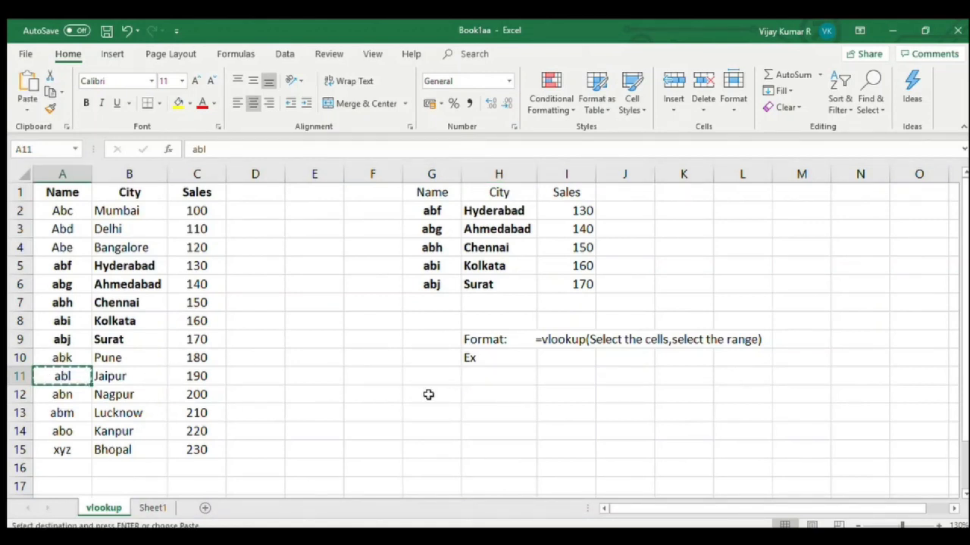
{"action": "left_click", "coordinate": [504, 381]}
{"action": "key", "text": "ctrl+v"}
Step: Look up abl's city by entering =vlookup(H11,A2:B15,2) in I11
{"action": "key", "text": "Right"}
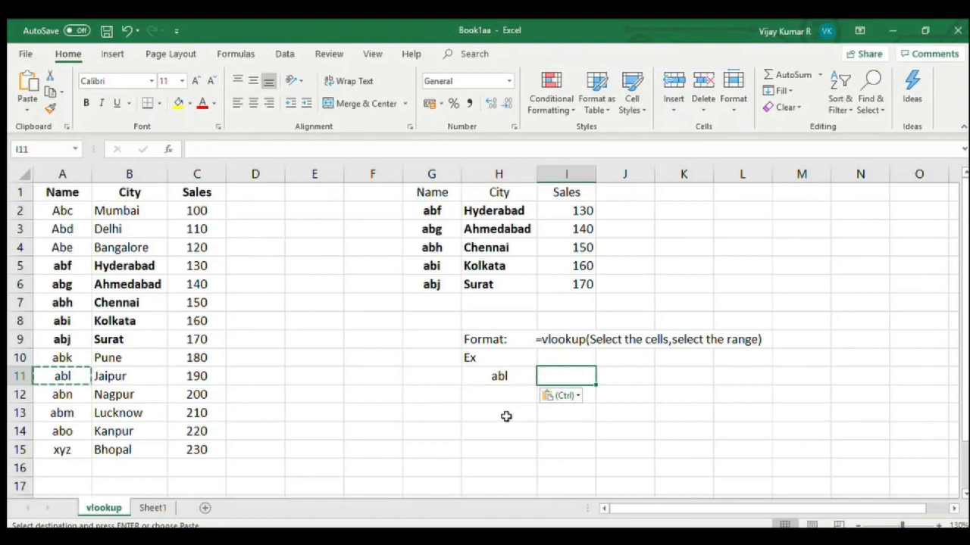
{"action": "type", "text": "=vlookup("}
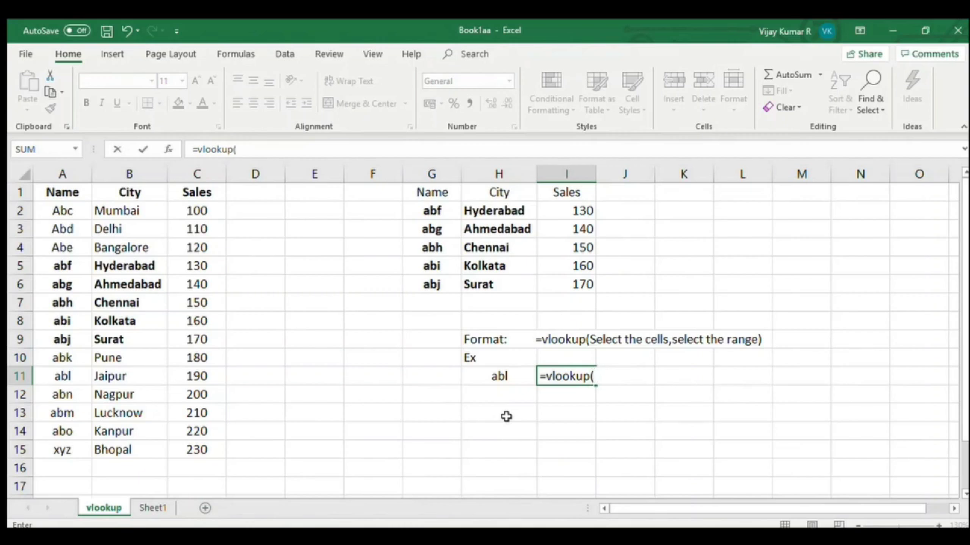
{"action": "left_click", "coordinate": [514, 379]}
{"action": "type", "text": ","}
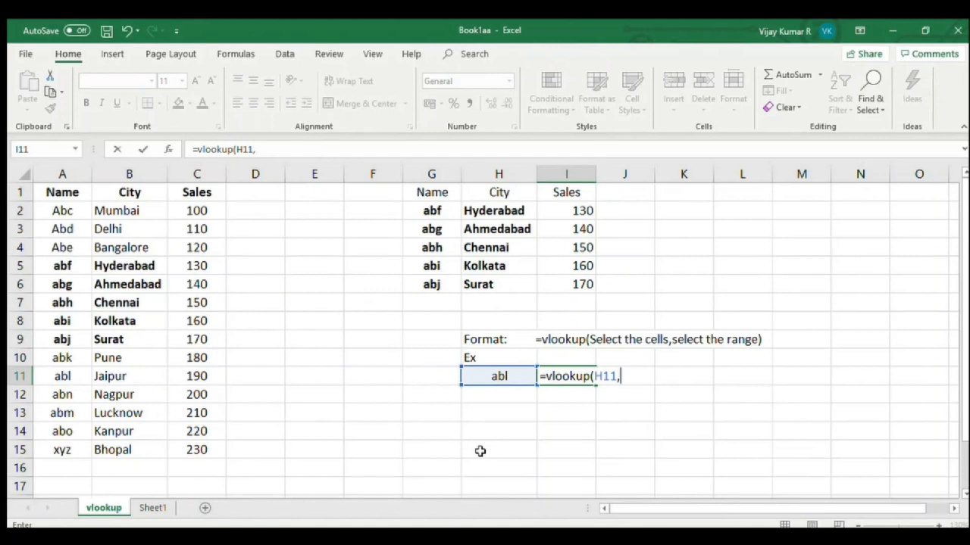
{"action": "left_click_drag", "start_coordinate": [62, 211], "coordinate": [144, 442]}
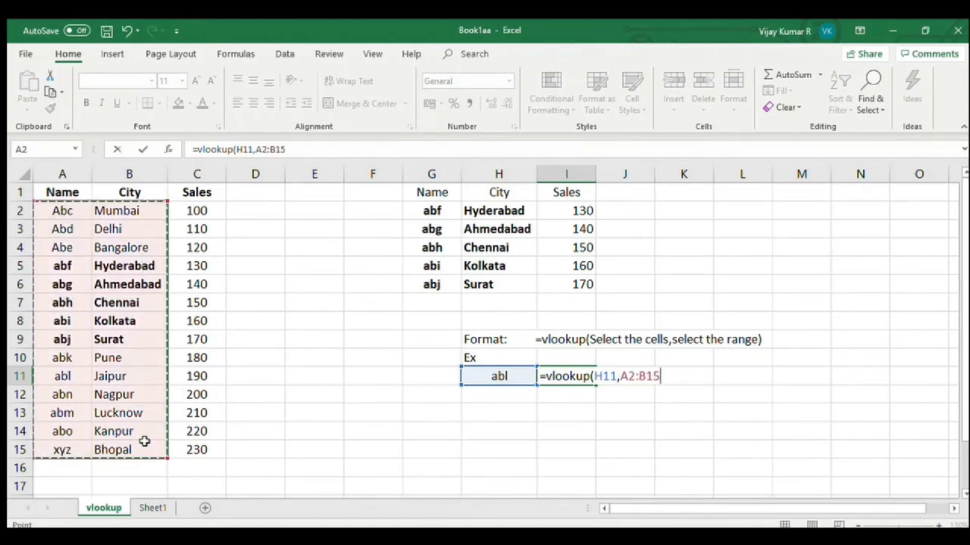
{"action": "type", "text": ",2"}
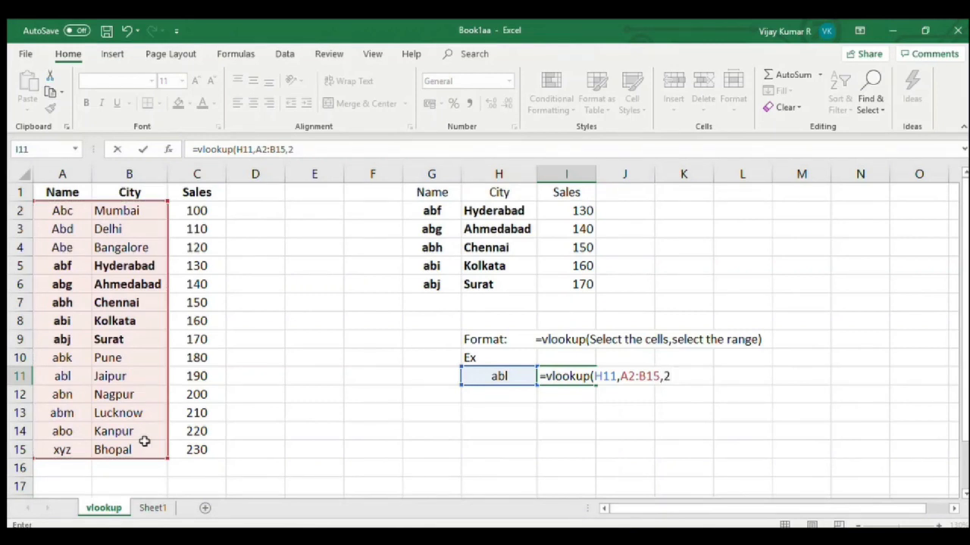
{"action": "type", "text": ")"}
{"action": "key", "text": "Return"}
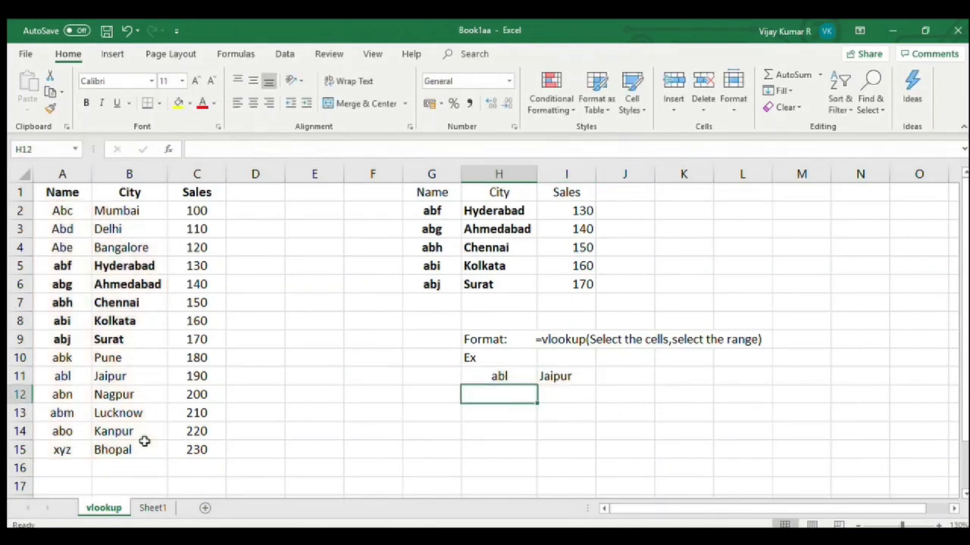
Step: Try to look up abl's sales by entering =vlookup(A2:C15,3) in J11
{"action": "left_click", "coordinate": [498, 377]}
{"action": "key", "text": "Right"}
{"action": "key", "text": "Right"}
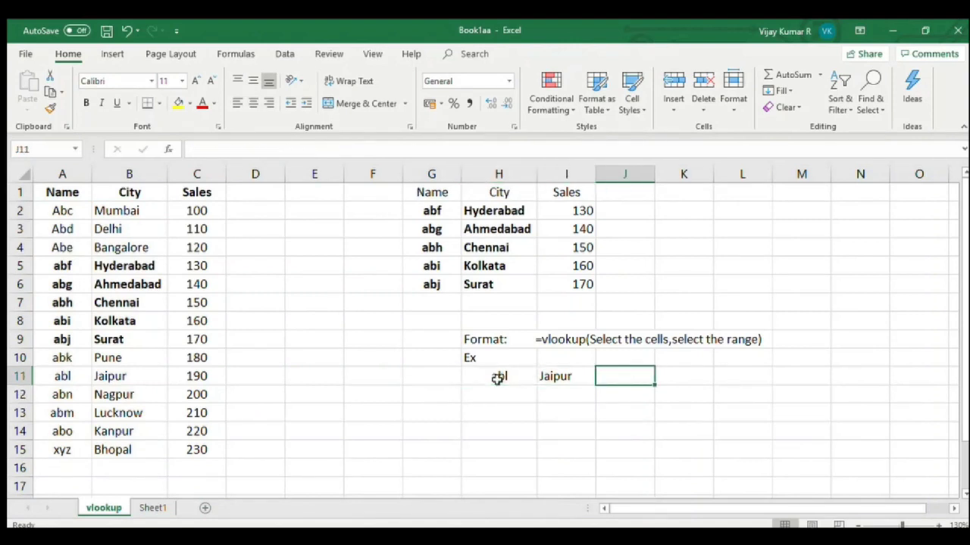
{"action": "left_click", "coordinate": [637, 357]}
{"action": "left_click", "coordinate": [628, 377]}
{"action": "type", "text": "=vlookup"}
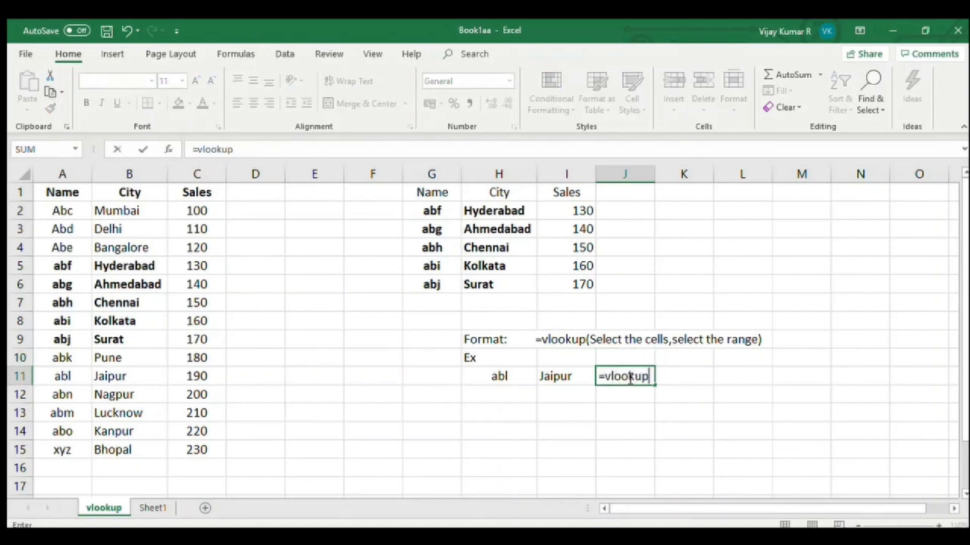
{"action": "type", "text": "("}
{"action": "left_click_drag", "start_coordinate": [81, 212], "coordinate": [193, 451]}
{"action": "type", "text": ",3"}
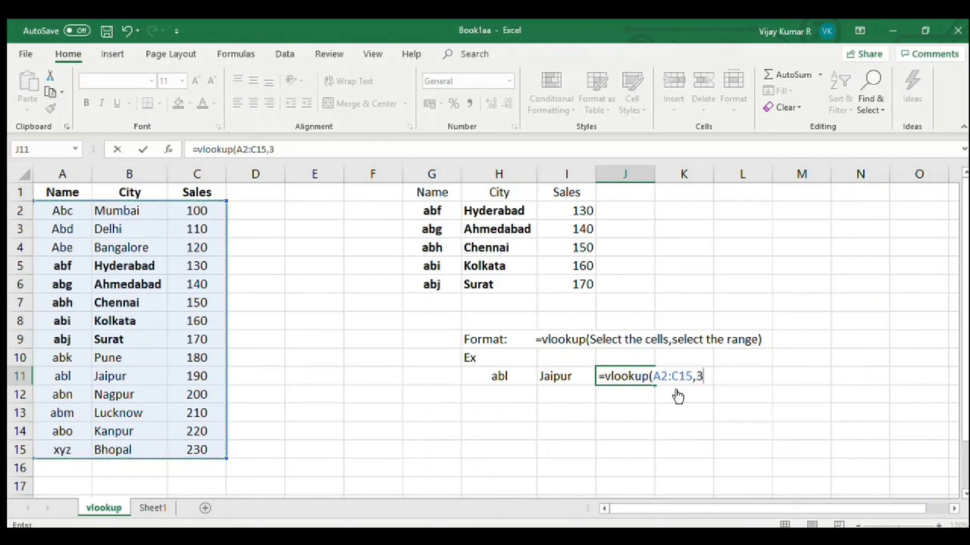
{"action": "type", "text": ")"}
{"action": "key", "text": "Return"}
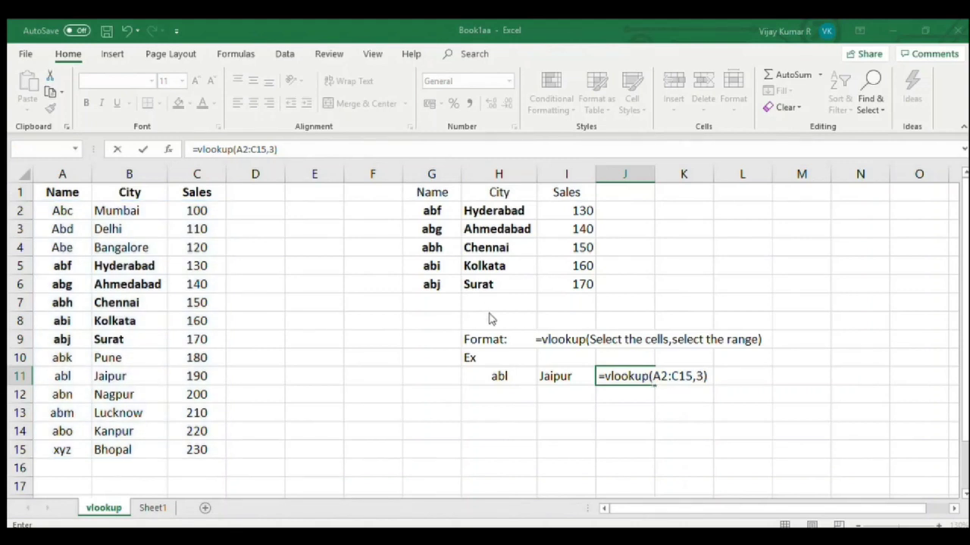
{"action": "left_click", "coordinate": [489, 315]}
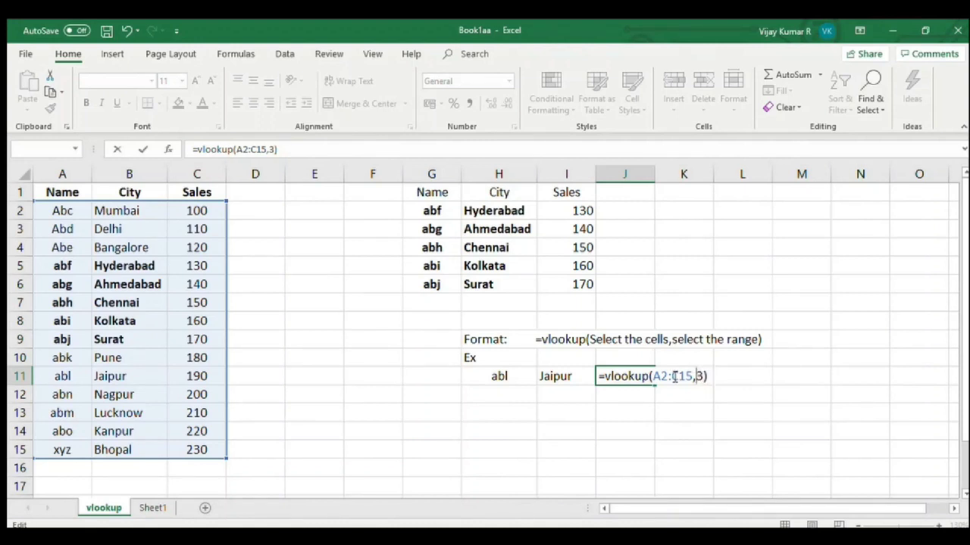
Step: Replace the arguments of the J11 formula so that it reads =vlookup(H11,A2:C15,3)
{"action": "left_click_drag", "start_coordinate": [652, 377], "coordinate": [703, 376]}
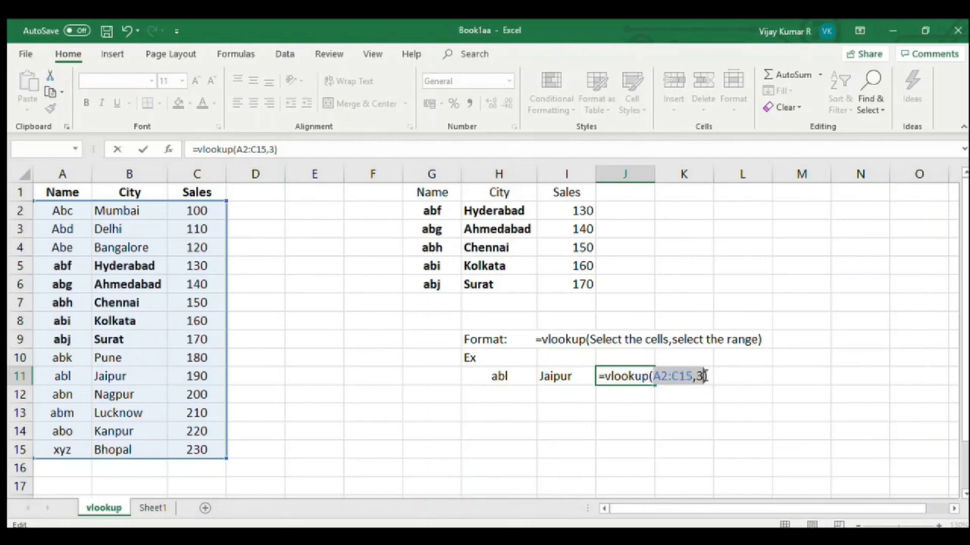
{"action": "key", "text": "BackSpace"}
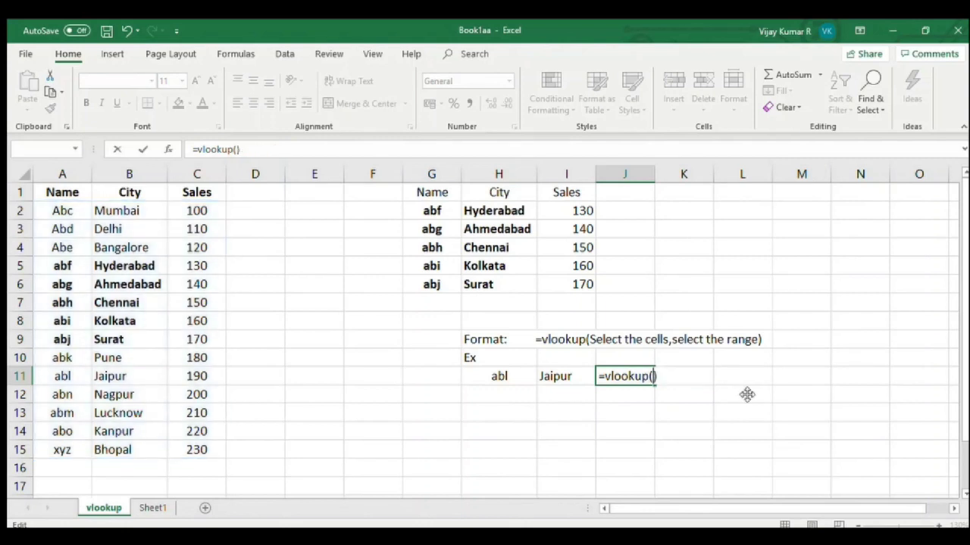
{"action": "left_click", "coordinate": [503, 377]}
{"action": "type", "text": ","}
{"action": "left_click_drag", "start_coordinate": [64, 211], "coordinate": [207, 450]}
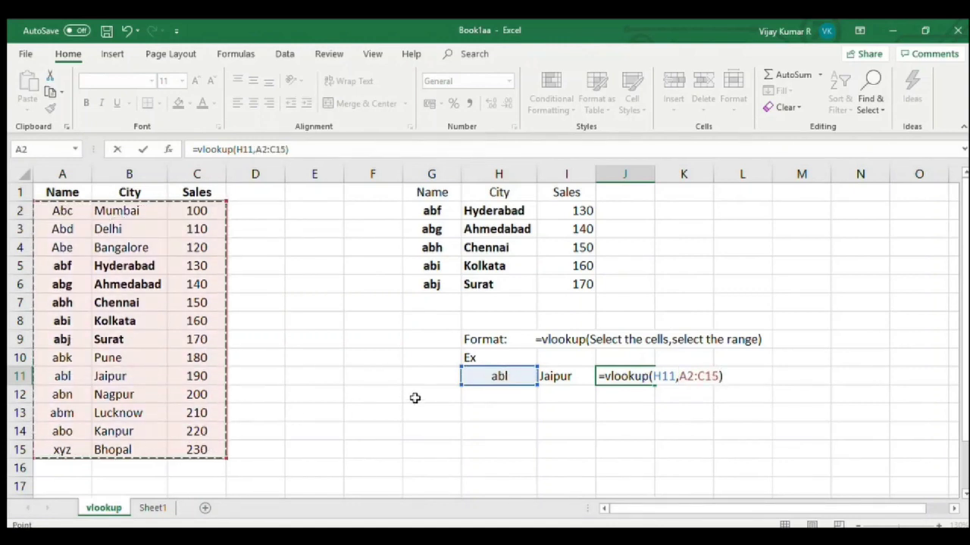
{"action": "type", "text": ",3"}
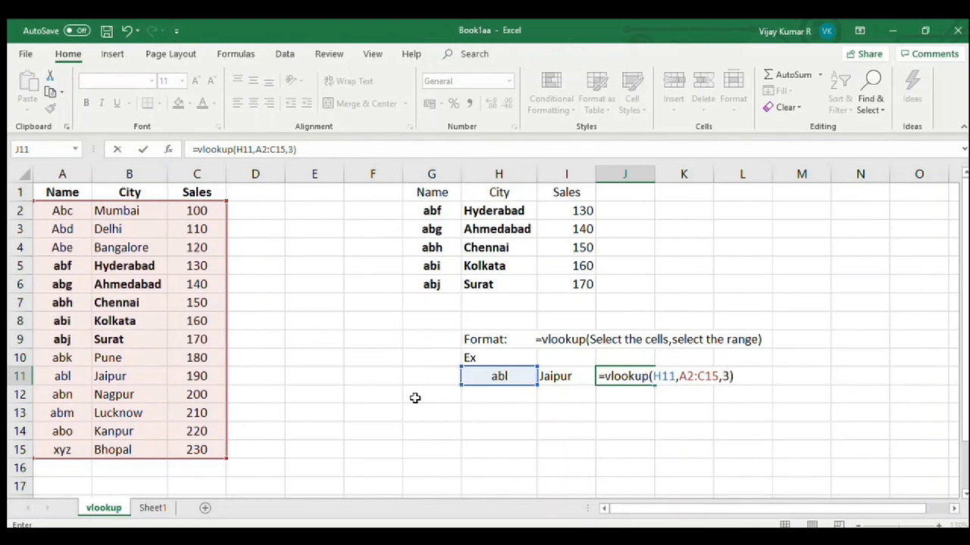
{"action": "key", "text": "Return"}
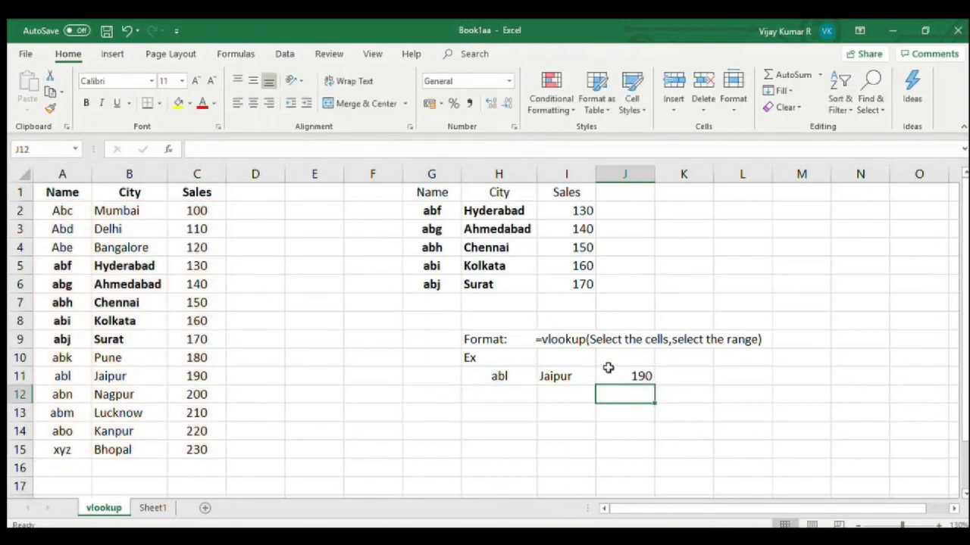
{"action": "left_click", "coordinate": [608, 375]}
{"action": "left_click", "coordinate": [553, 424]}
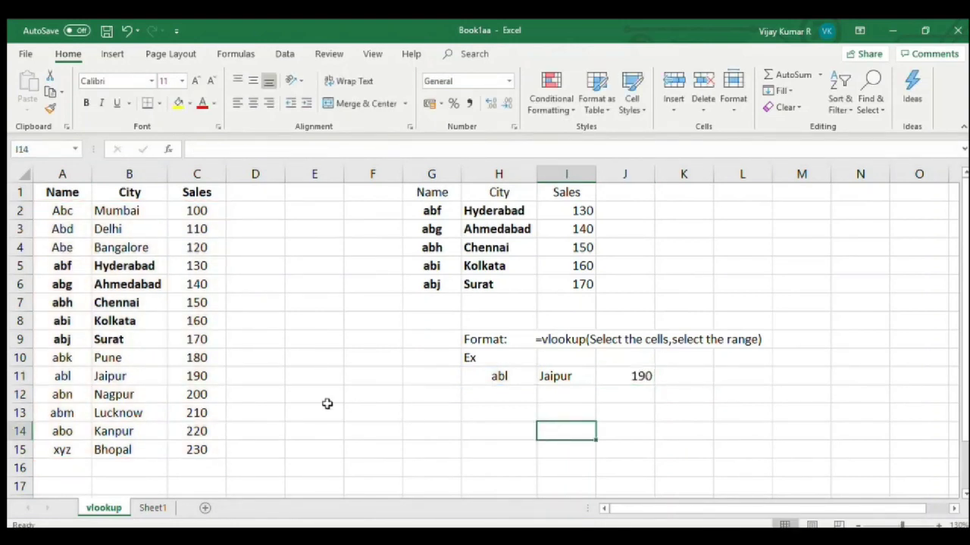
Step: Compare the order of the names in column A of Sheet1 with column A of the vlookup sheet
{"action": "left_click", "coordinate": [144, 509]}
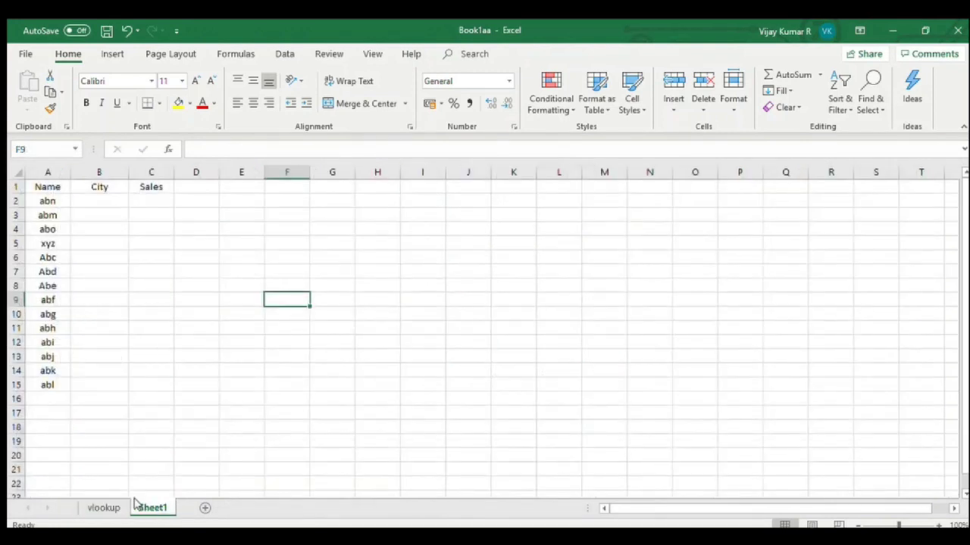
{"action": "left_click", "coordinate": [113, 203]}
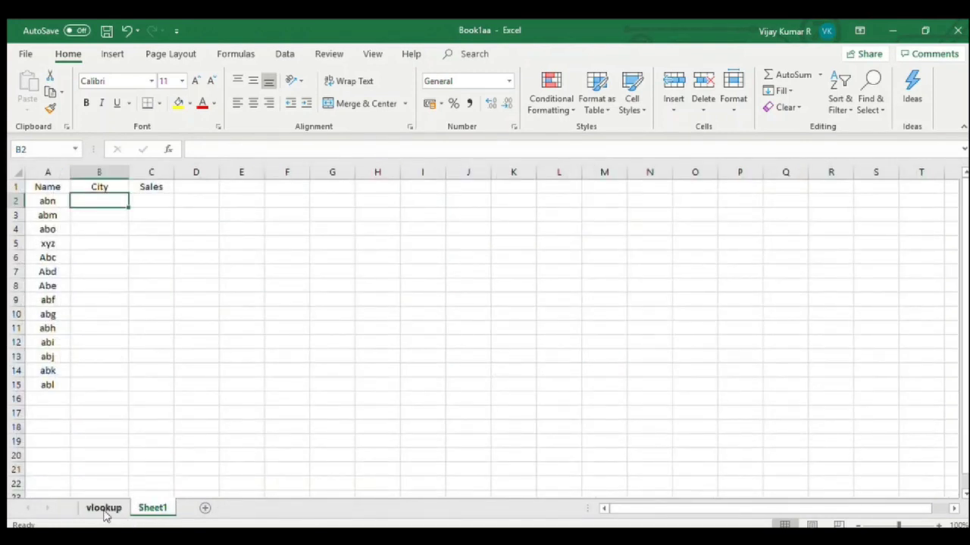
{"action": "left_click", "coordinate": [104, 508]}
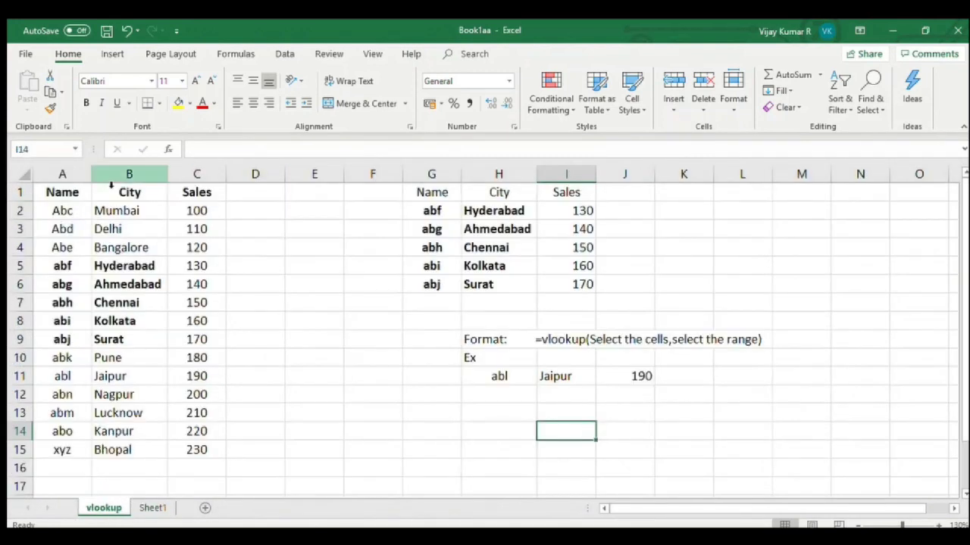
{"action": "left_click", "coordinate": [64, 213]}
{"action": "left_click", "coordinate": [63, 229]}
{"action": "left_click", "coordinate": [67, 248]}
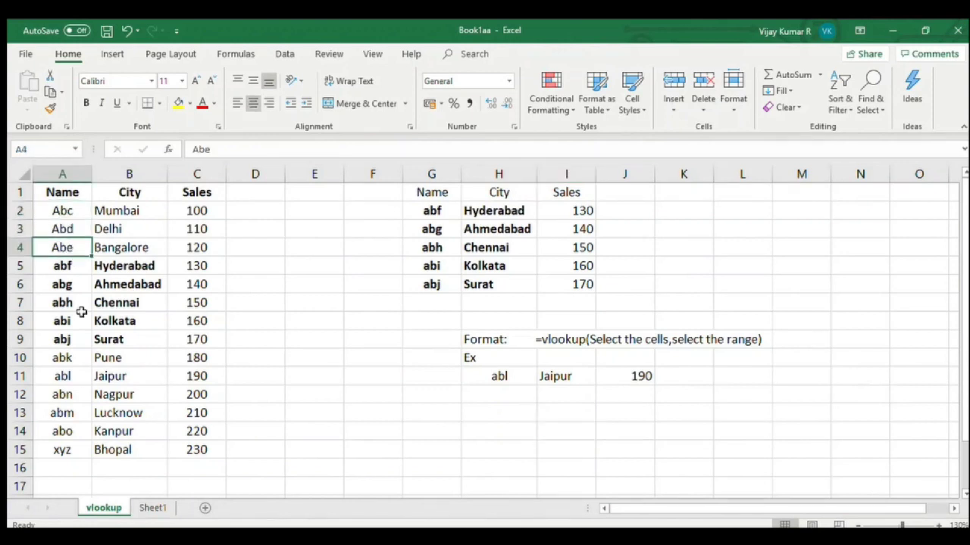
{"action": "left_click", "coordinate": [152, 508]}
{"action": "left_click", "coordinate": [46, 202]}
{"action": "left_click", "coordinate": [48, 214]}
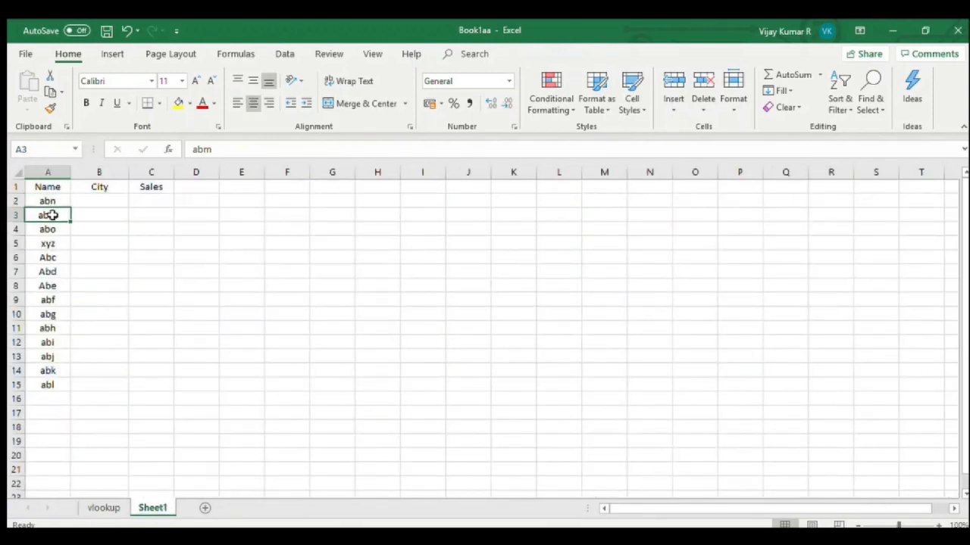
{"action": "left_click_drag", "start_coordinate": [57, 258], "coordinate": [65, 298]}
{"action": "left_click", "coordinate": [103, 508]}
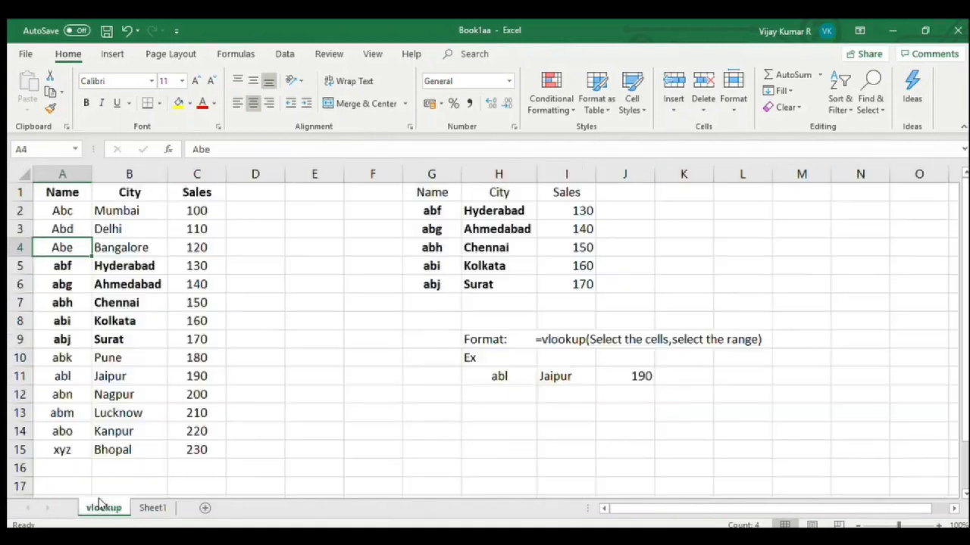
{"action": "left_click_drag", "start_coordinate": [62, 212], "coordinate": [74, 262]}
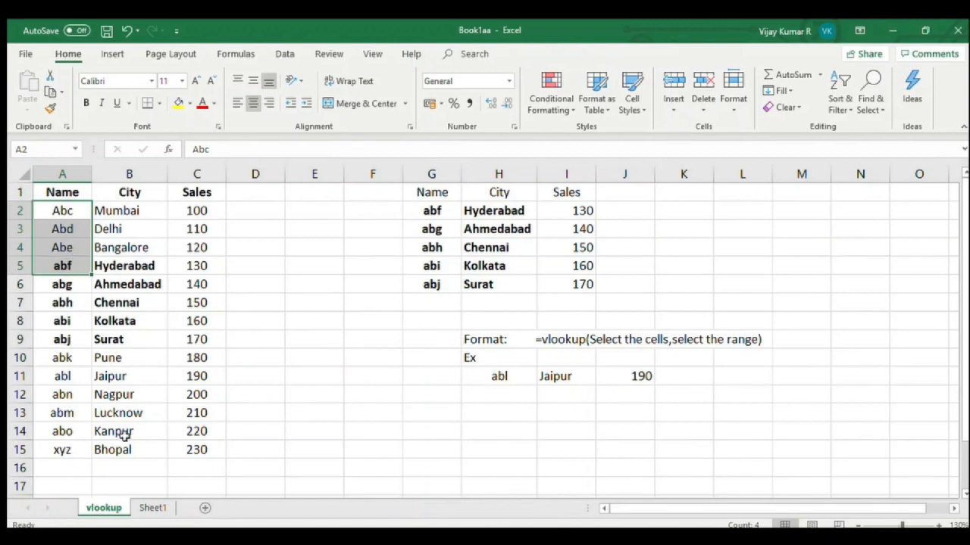
Step: Look up abn's city in B2 of Sheet1 by entering =vlookup(A:A,vlookup!A:B,2)
{"action": "left_click", "coordinate": [151, 508]}
{"action": "left_click", "coordinate": [89, 201]}
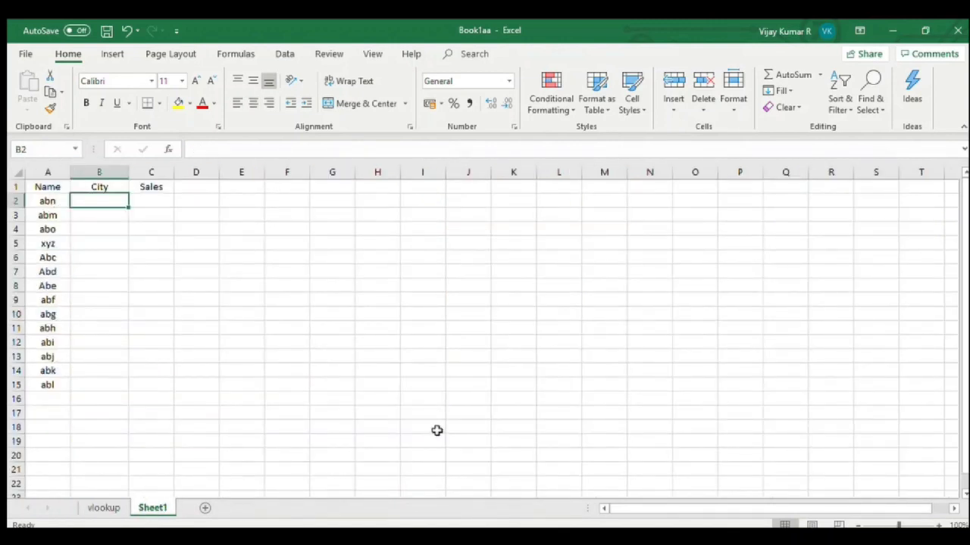
{"action": "type", "text": "=vlo"}
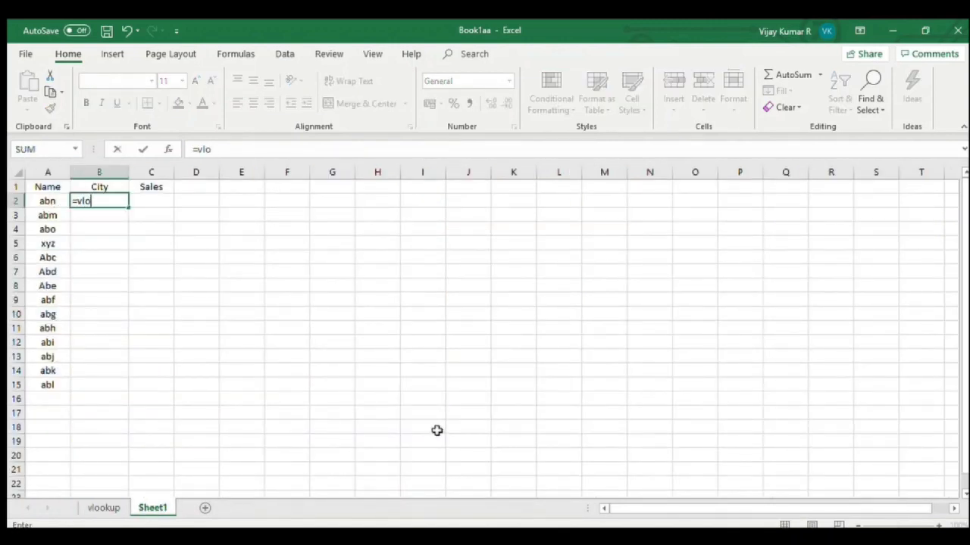
{"action": "type", "text": "okup("}
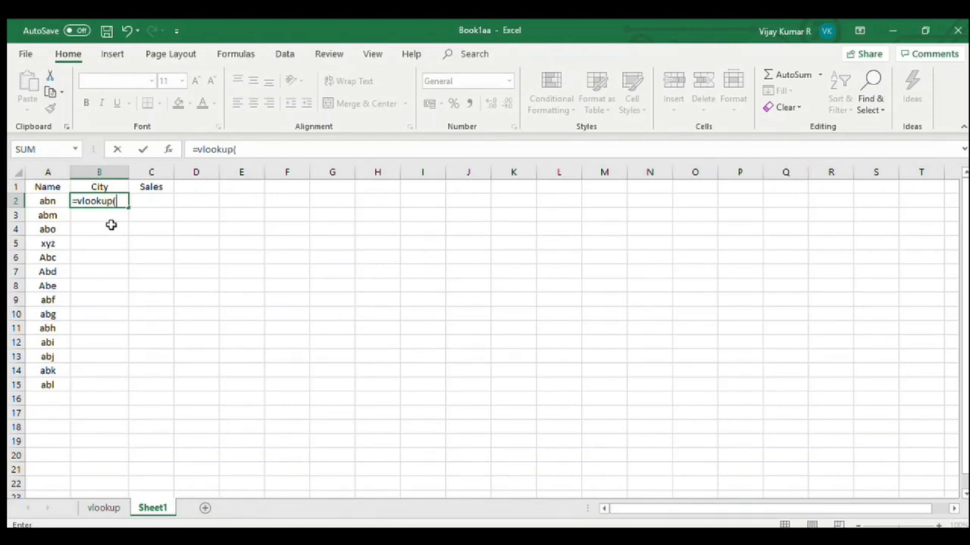
{"action": "left_click", "coordinate": [54, 176]}
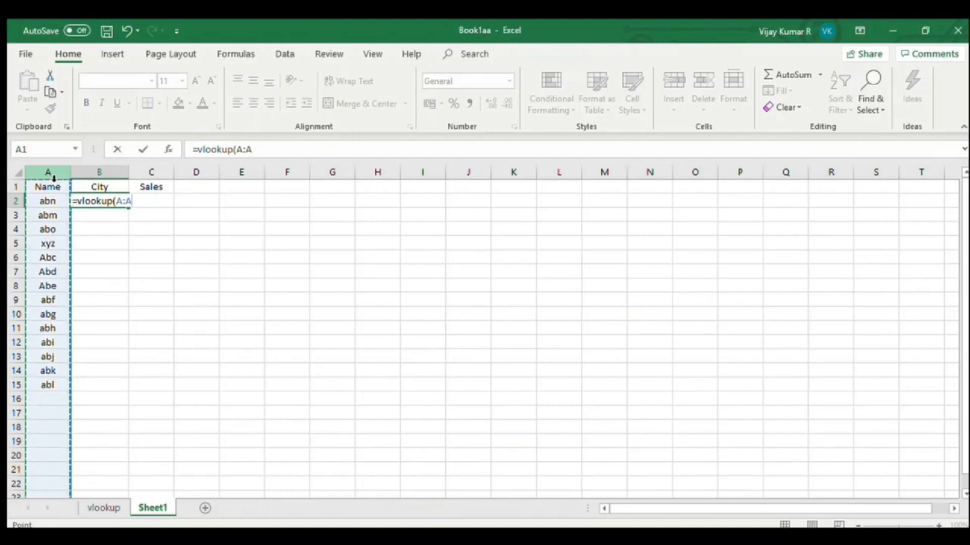
{"action": "type", "text": ","}
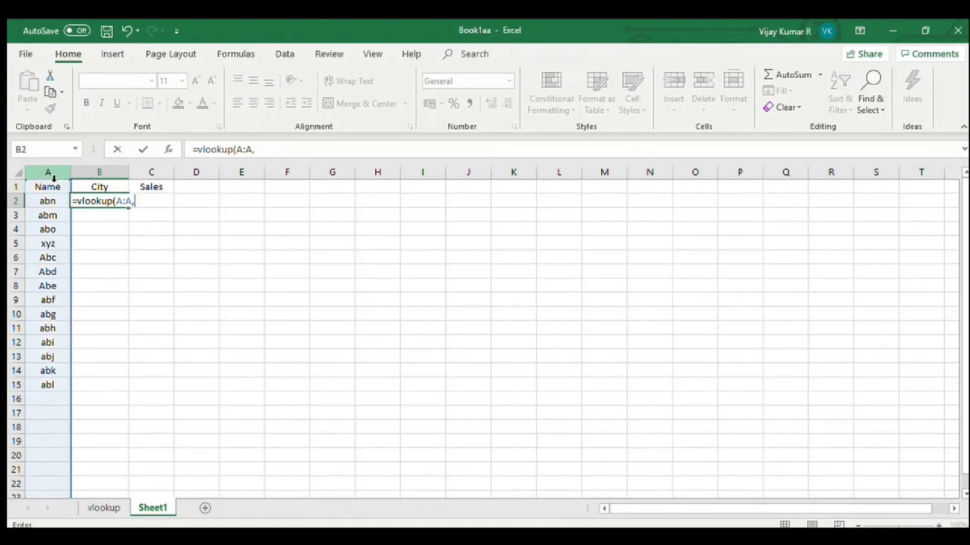
{"action": "left_click", "coordinate": [90, 508]}
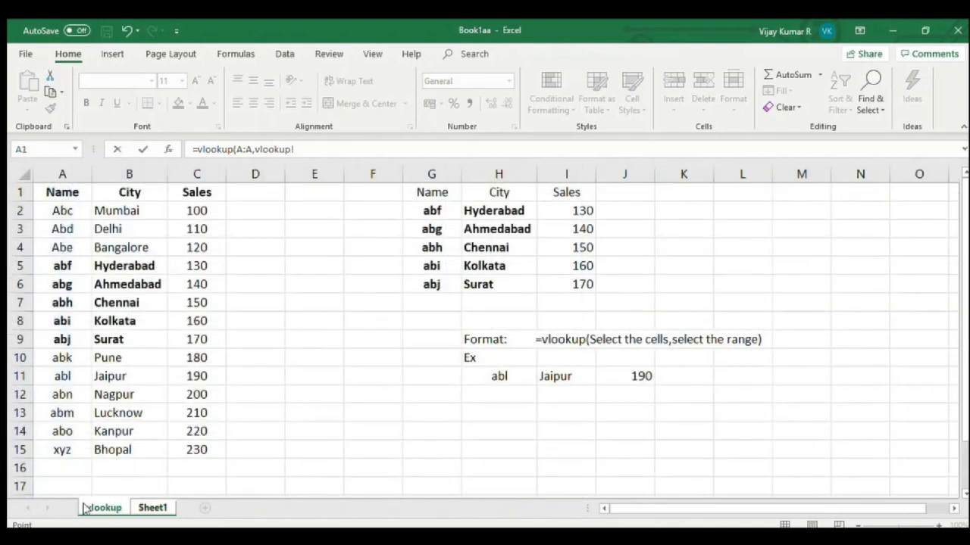
{"action": "left_click_drag", "start_coordinate": [60, 173], "coordinate": [154, 177]}
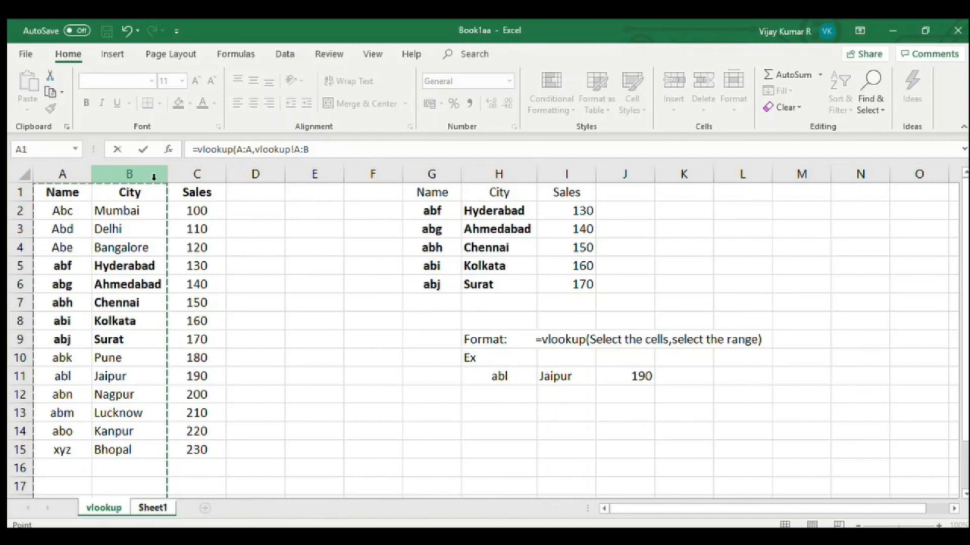
{"action": "left_click", "coordinate": [317, 149]}
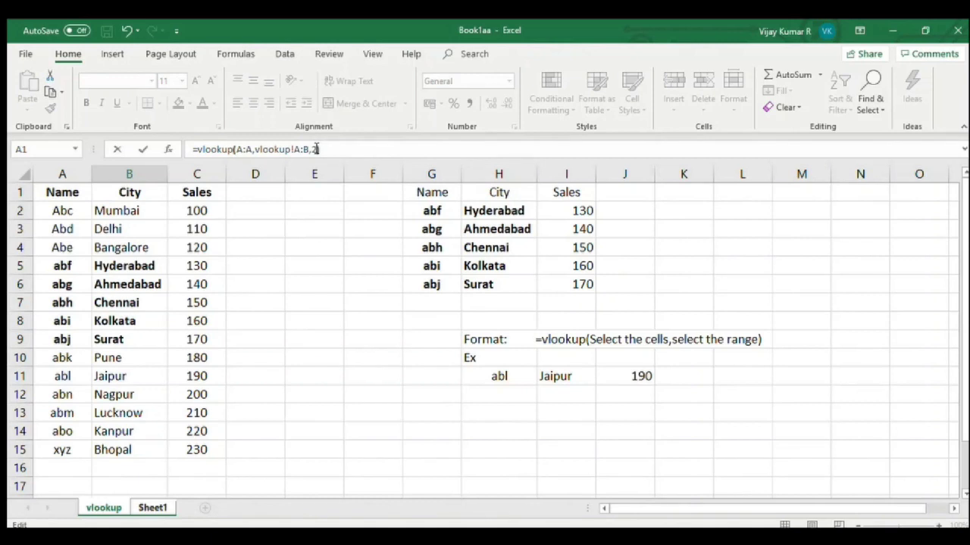
{"action": "key", "text": "Return"}
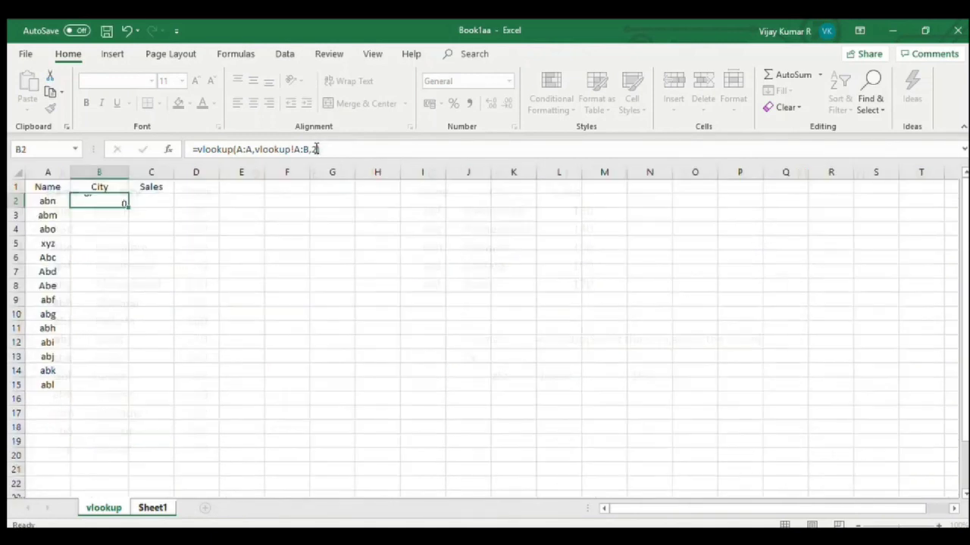
{"action": "left_click", "coordinate": [88, 200]}
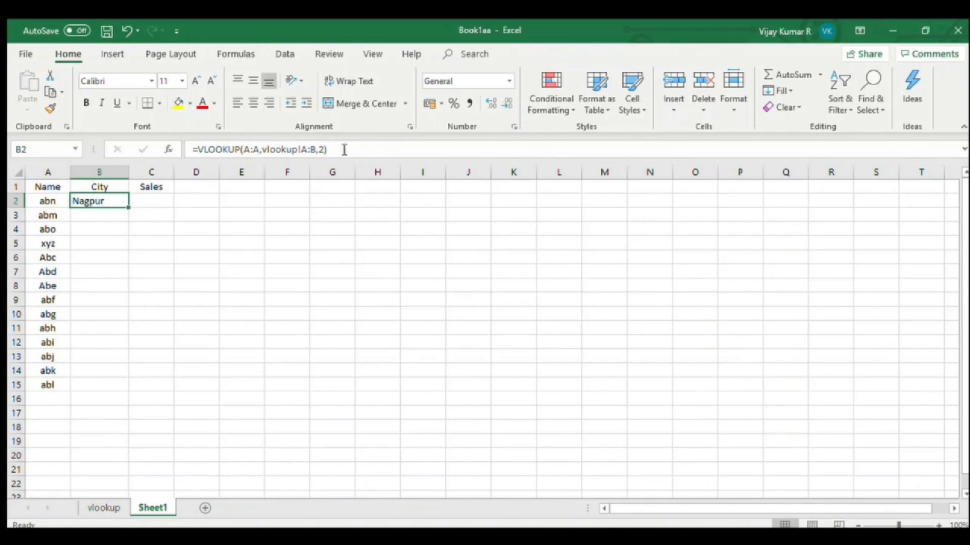
{"action": "left_click", "coordinate": [169, 200]}
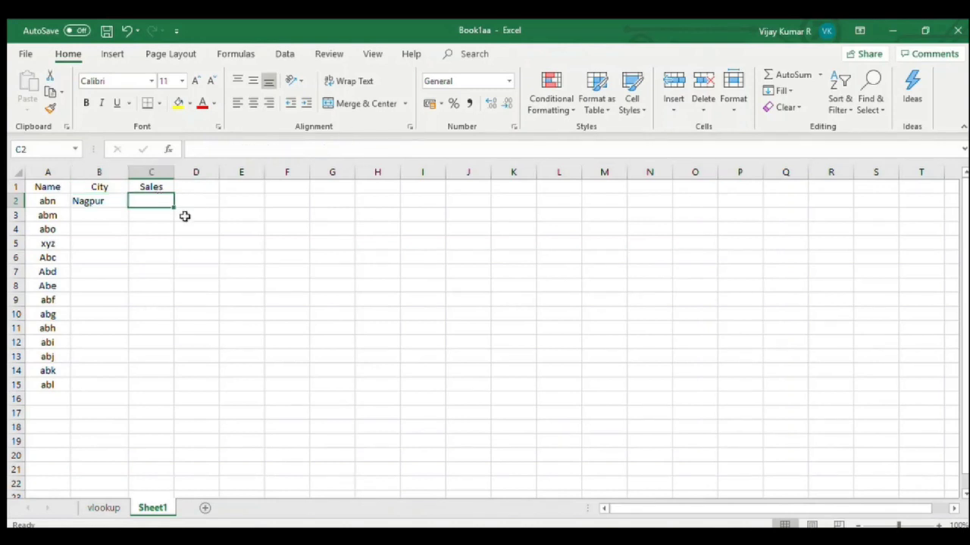
{"action": "type", "text": "vl"}
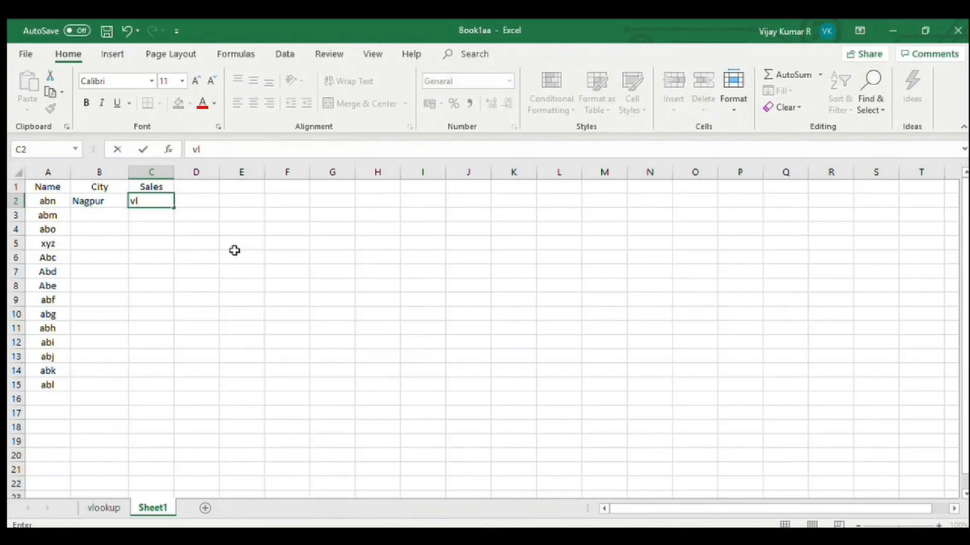
{"action": "key", "text": "Tab"}
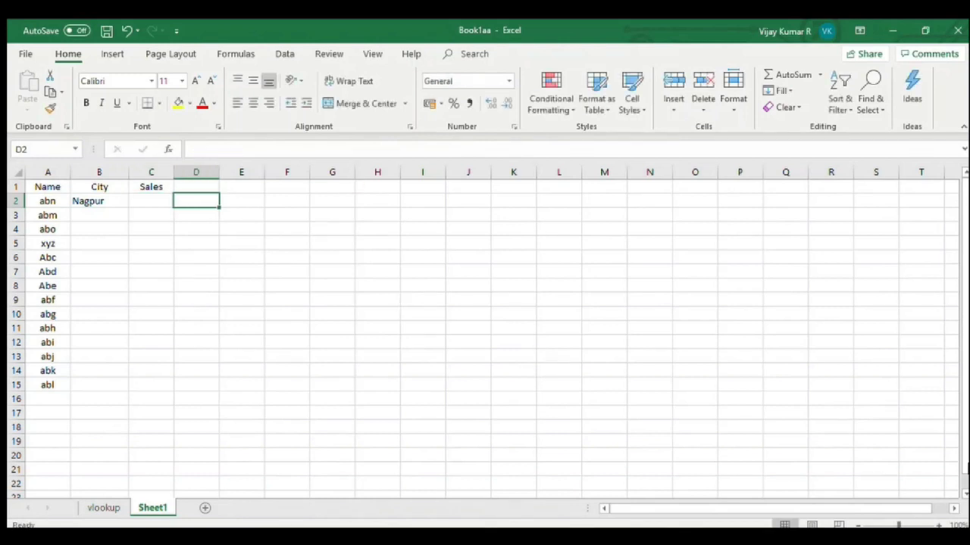
Step: Begin a VLOOKUP formula for abn's sales in C2 of Sheet1, with A2 as the lookup value
{"action": "scroll", "coordinate": [48, 329], "scroll_direction": "up", "scroll_amount": 4}
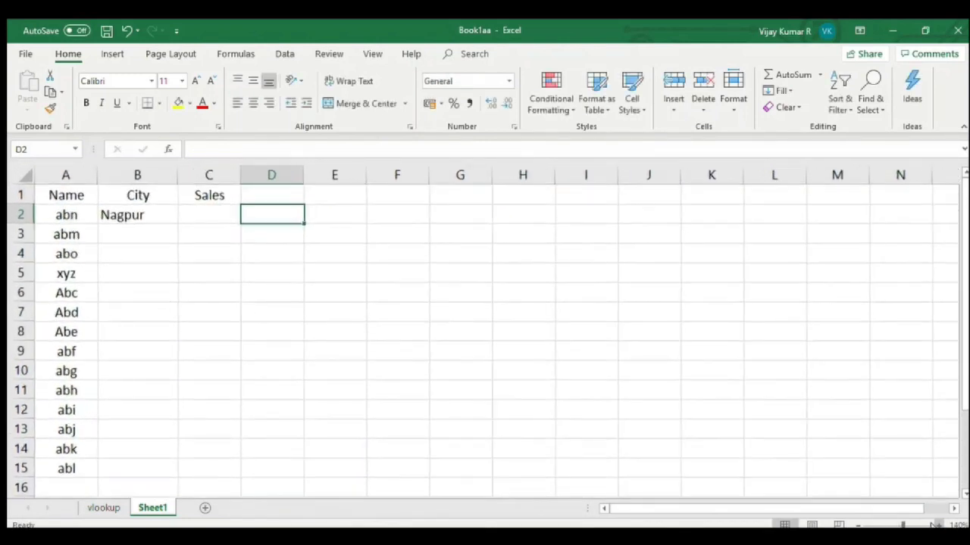
{"action": "left_click", "coordinate": [208, 225]}
{"action": "left_click", "coordinate": [428, 366]}
{"action": "left_click", "coordinate": [214, 219]}
{"action": "type", "text": "=vlookup("}
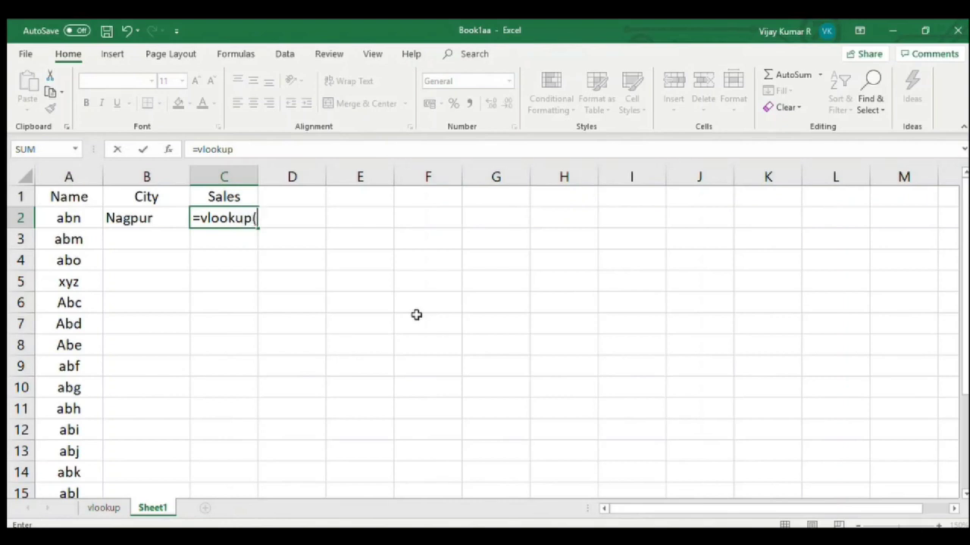
{"action": "left_click", "coordinate": [54, 217]}
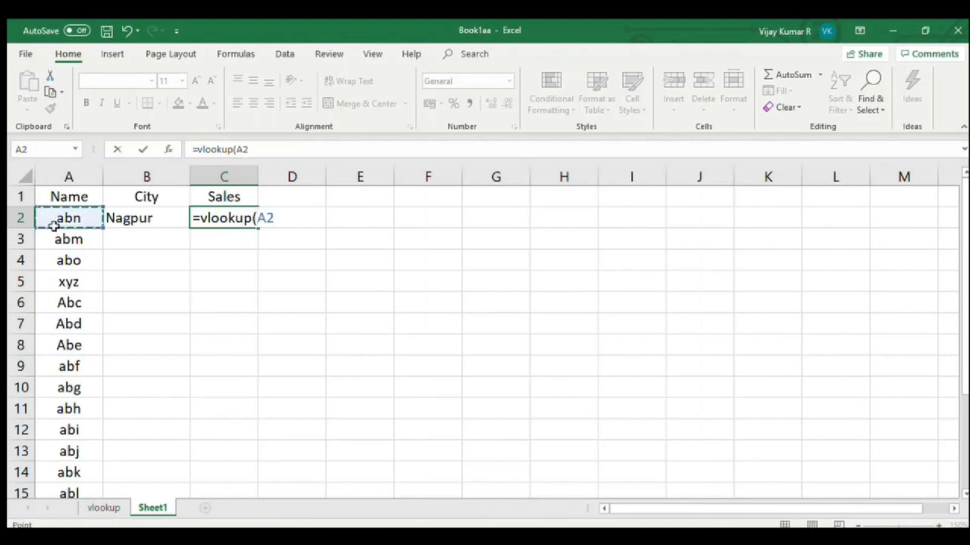
{"action": "mouse_move", "coordinate": [54, 220]}
{"action": "left_mouse_down"}
{"action": "mouse_move", "coordinate": [63, 256]}
{"action": "mouse_move", "coordinate": [72, 218]}
{"action": "left_mouse_up"}
{"action": "type", "text": ","}
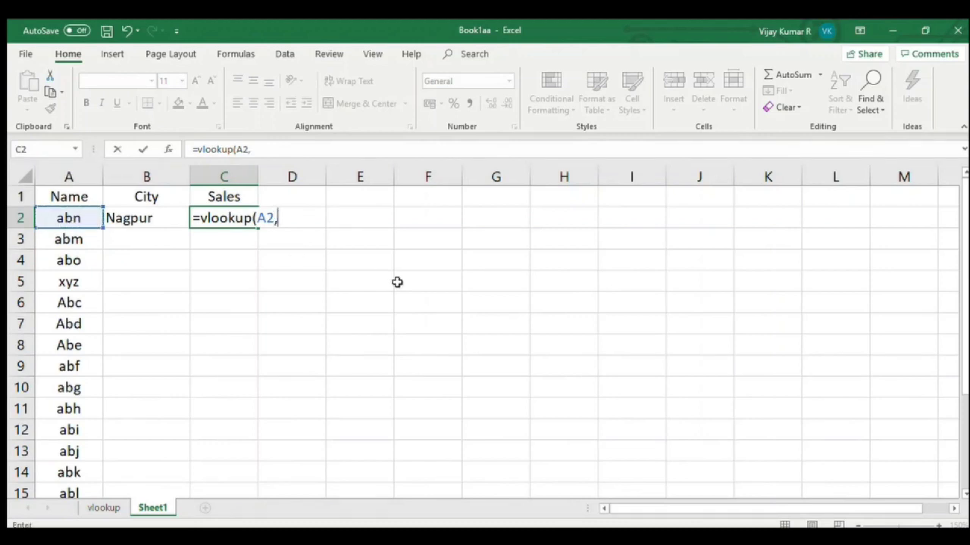
Step: Complete the sales formula with the range A2:C15 of the vlookup sheet and column 3, giving =vlookup(A2,vlookup!A2:C15,3)
{"action": "left_click", "coordinate": [96, 508]}
{"action": "left_click_drag", "start_coordinate": [69, 206], "coordinate": [191, 449]}
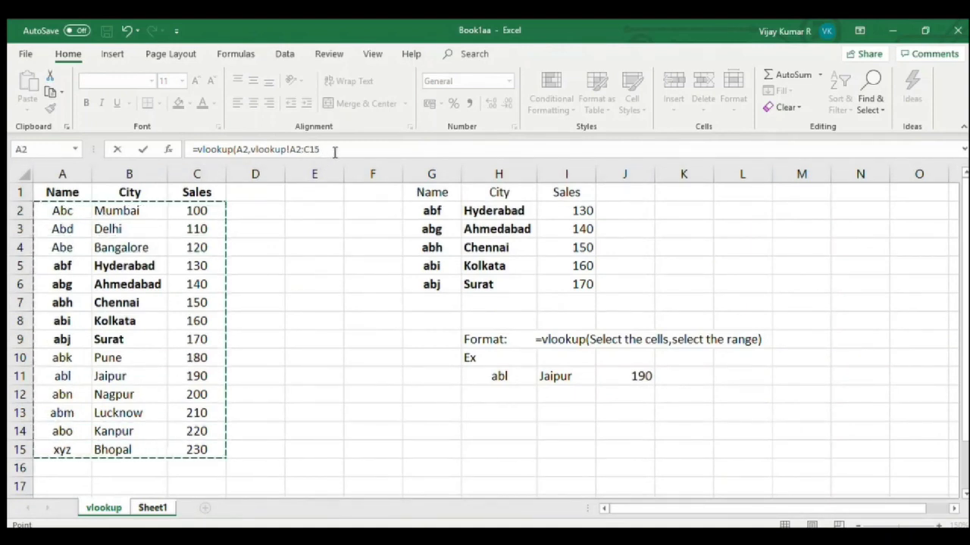
{"action": "type", "text": ","}
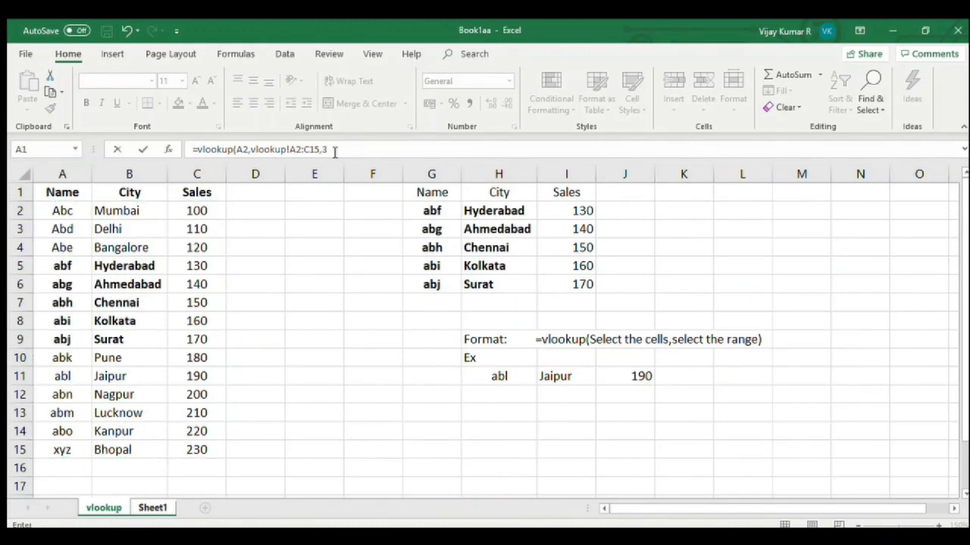
{"action": "type", "text": "3"}
{"action": "left_click_drag", "start_coordinate": [334, 150], "coordinate": [238, 150]}
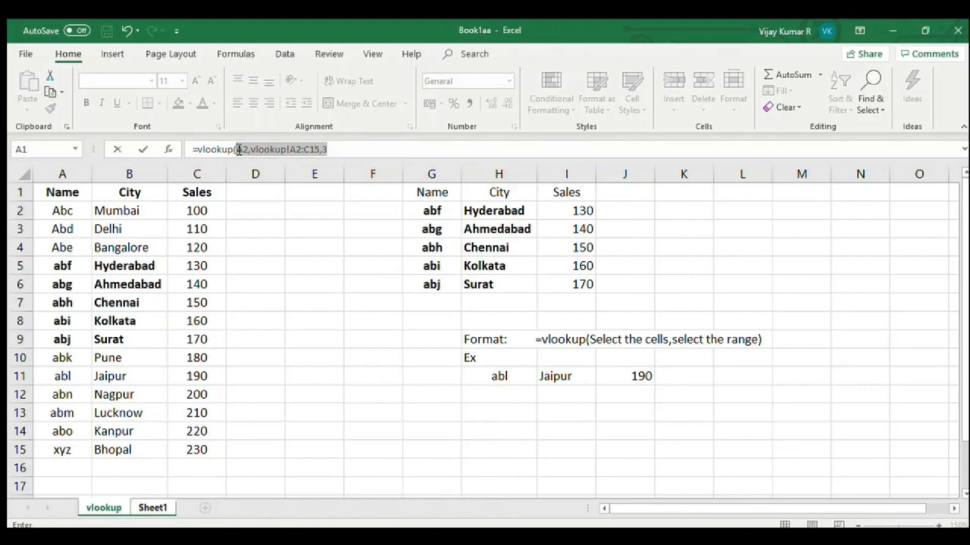
{"action": "left_click", "coordinate": [336, 149]}
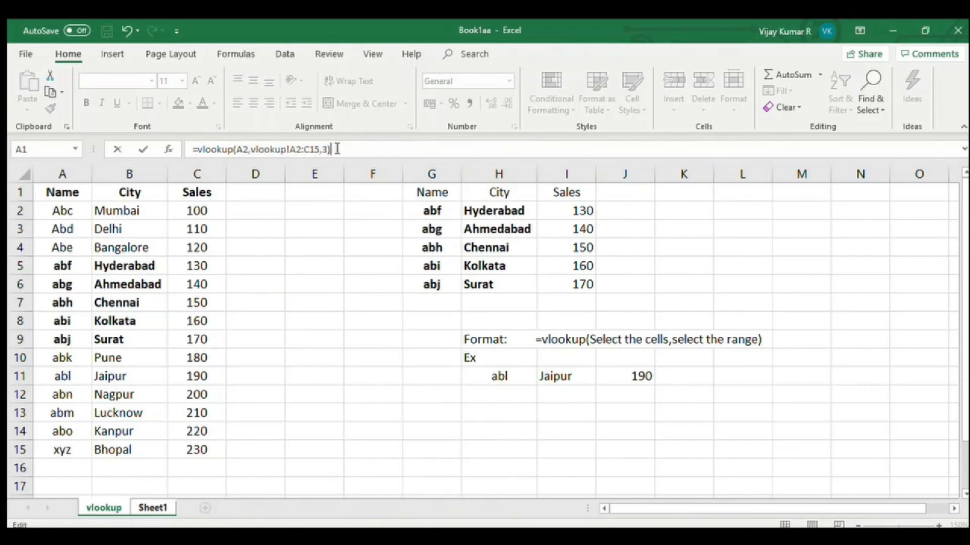
{"action": "key", "text": "Return"}
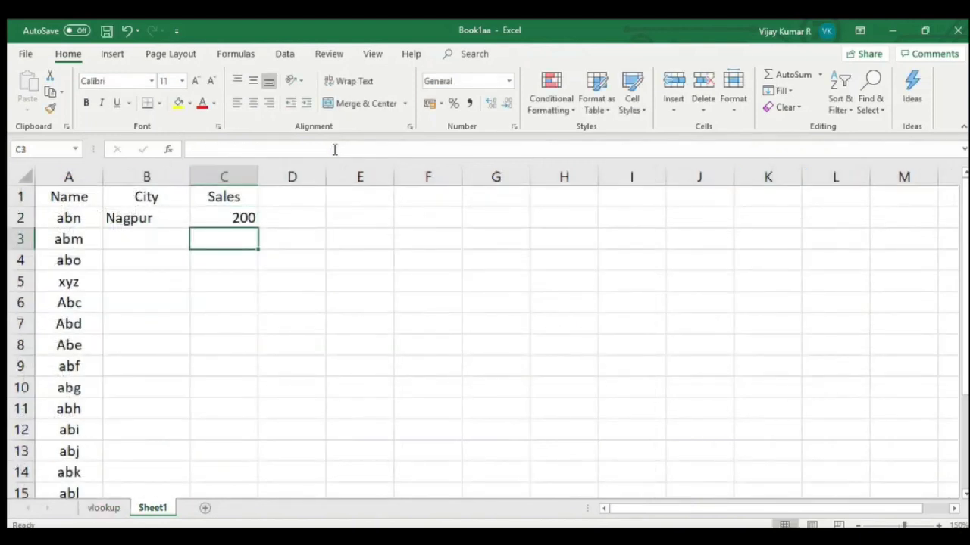
{"action": "left_click", "coordinate": [228, 219]}
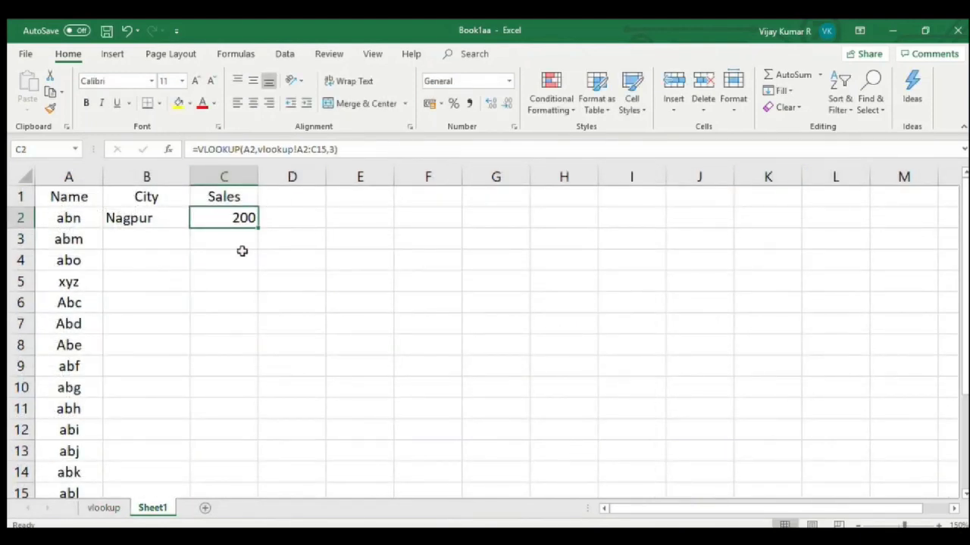
Step: Fill the city formula from B2 down to B15 in Sheet1
{"action": "left_click", "coordinate": [156, 240]}
{"action": "left_click", "coordinate": [169, 219]}
{"action": "left_click_drag", "start_coordinate": [190, 224], "coordinate": [180, 465]}
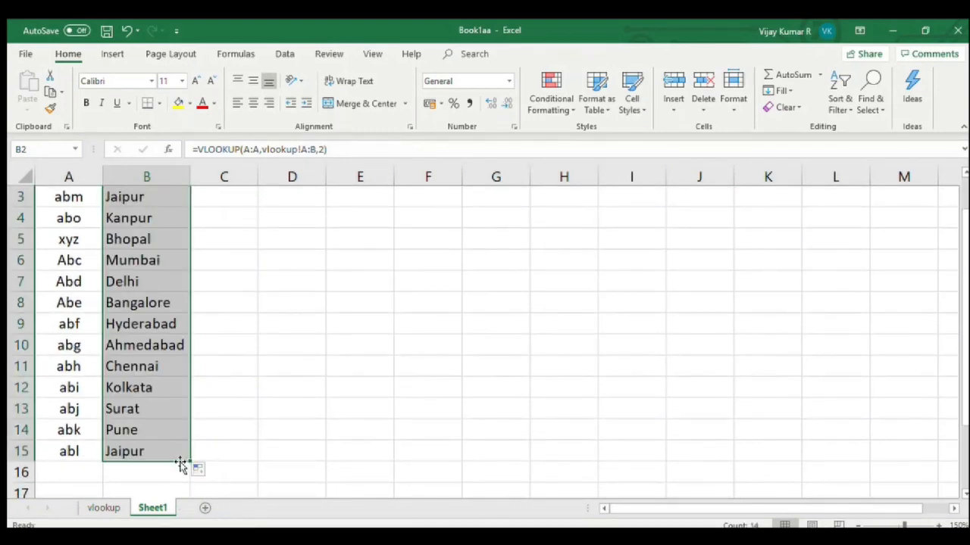
{"action": "left_click_drag", "start_coordinate": [966, 243], "coordinate": [966, 209]}
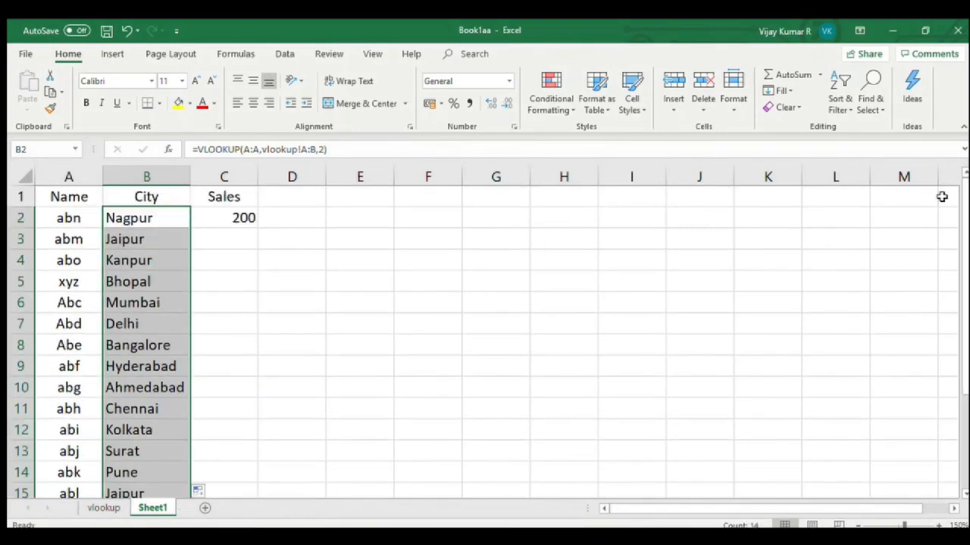
Step: Fill the sales formula from C2 down to C5 in Sheet1
{"action": "left_click", "coordinate": [565, 218]}
{"action": "left_click", "coordinate": [240, 219]}
{"action": "left_click_drag", "start_coordinate": [258, 228], "coordinate": [253, 265]}
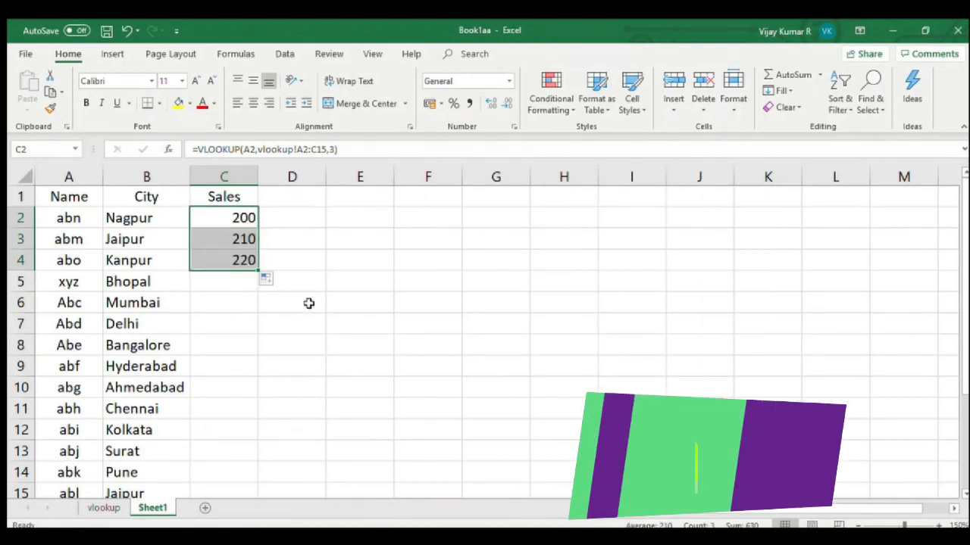
{"action": "left_click_drag", "start_coordinate": [258, 270], "coordinate": [261, 292]}
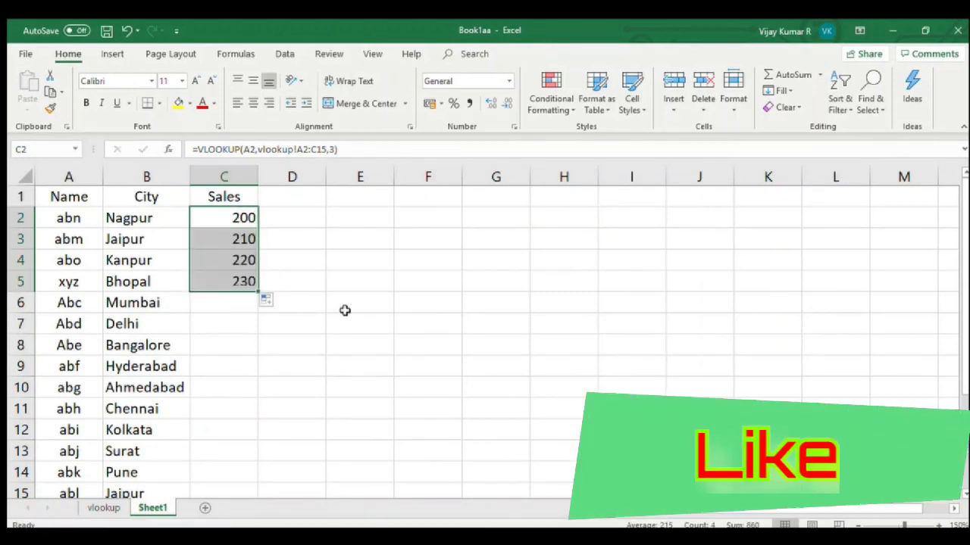
{"action": "left_click", "coordinate": [236, 304]}
{"action": "left_click", "coordinate": [130, 303]}
{"action": "left_click", "coordinate": [220, 309]}
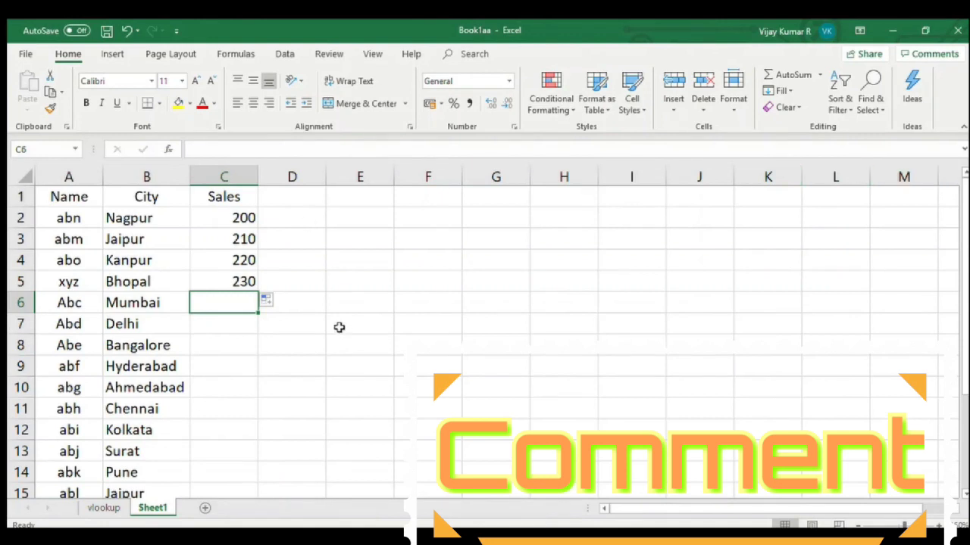
{"action": "left_click", "coordinate": [100, 506]}
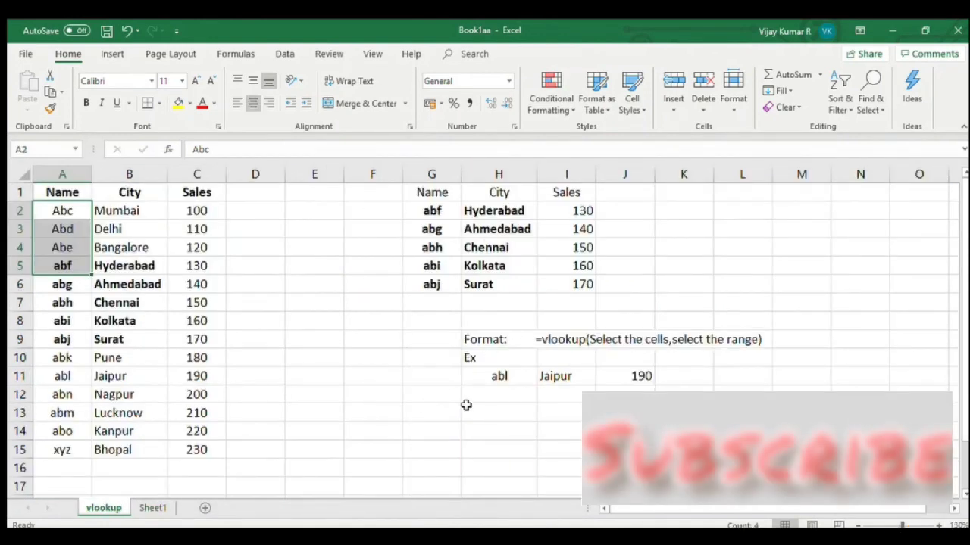
{"action": "left_click", "coordinate": [516, 405]}
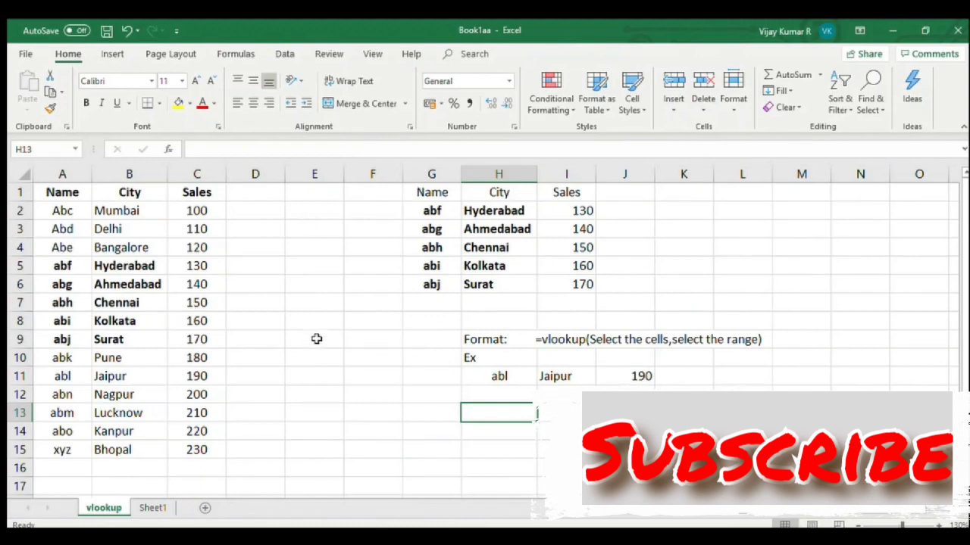
{"action": "left_click", "coordinate": [158, 507]}
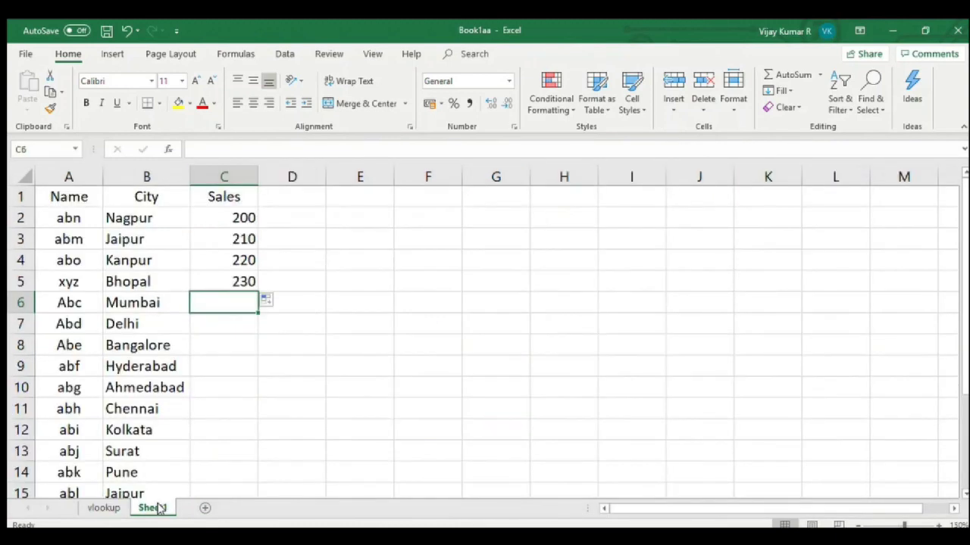
{"action": "left_click", "coordinate": [110, 507]}
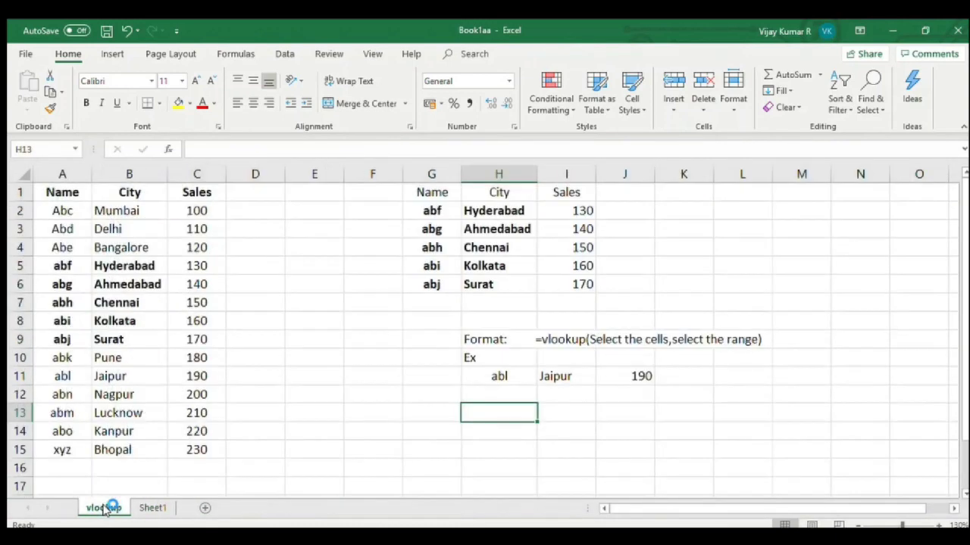
{"action": "left_click", "coordinate": [713, 247]}
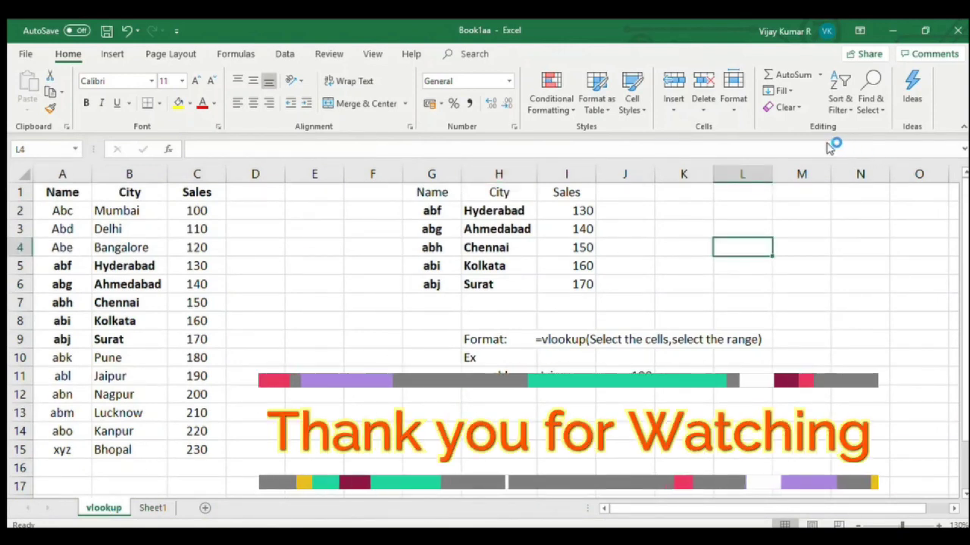